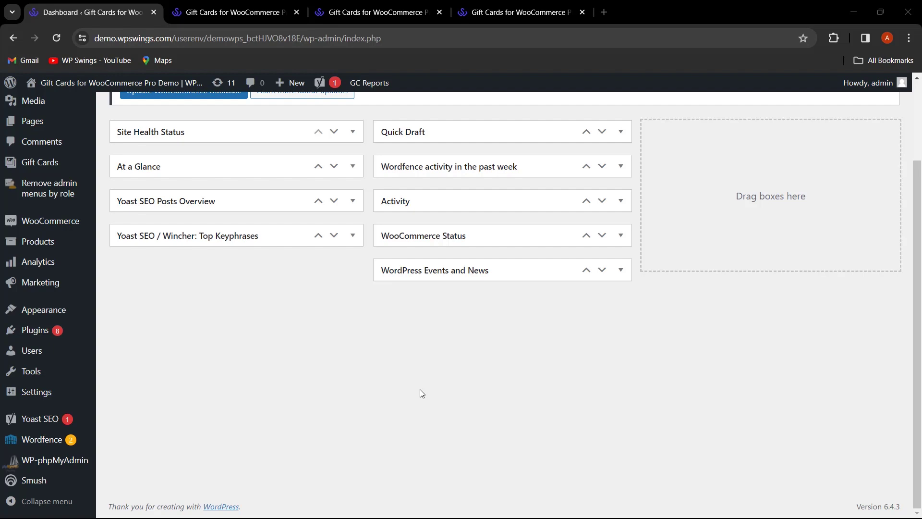
- Open the gift card Other Settings and save them with Enable new layout turned on
{"action": "mouse_move", "coordinate": [53, 163]}
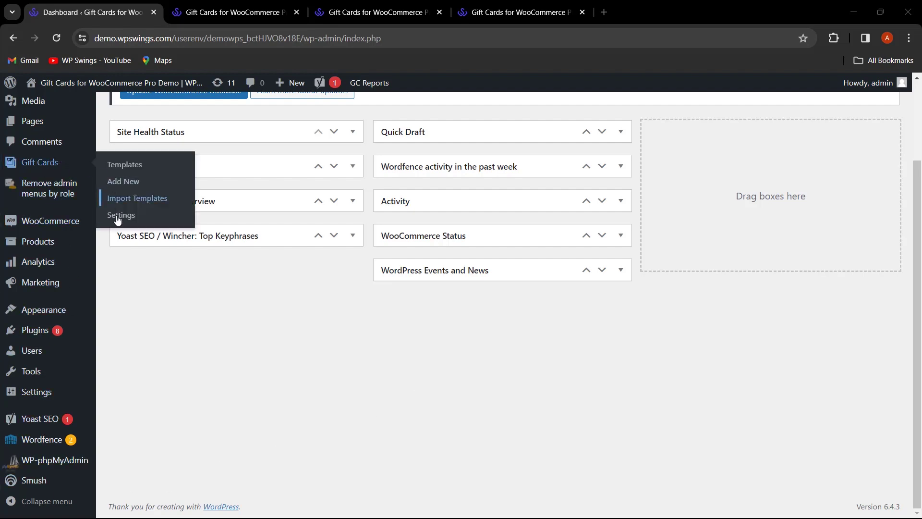
{"action": "left_click", "coordinate": [117, 220]}
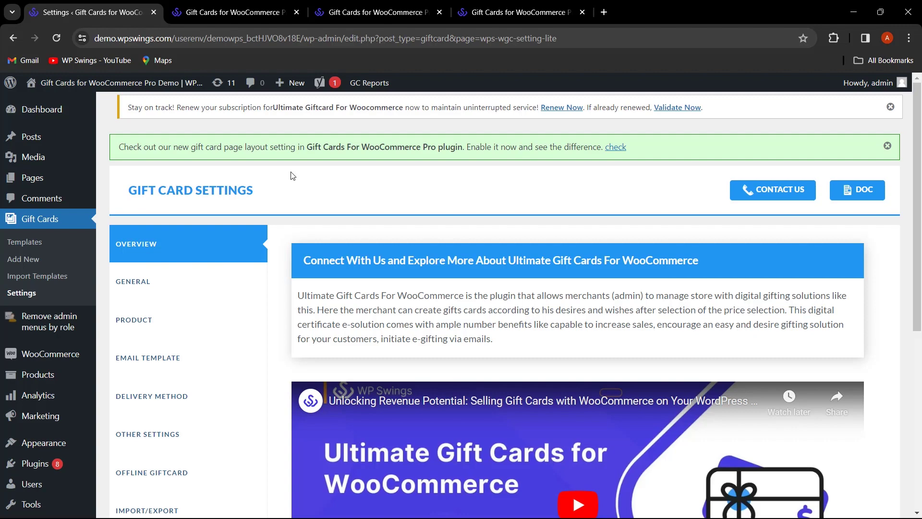
{"action": "left_click", "coordinate": [622, 152]}
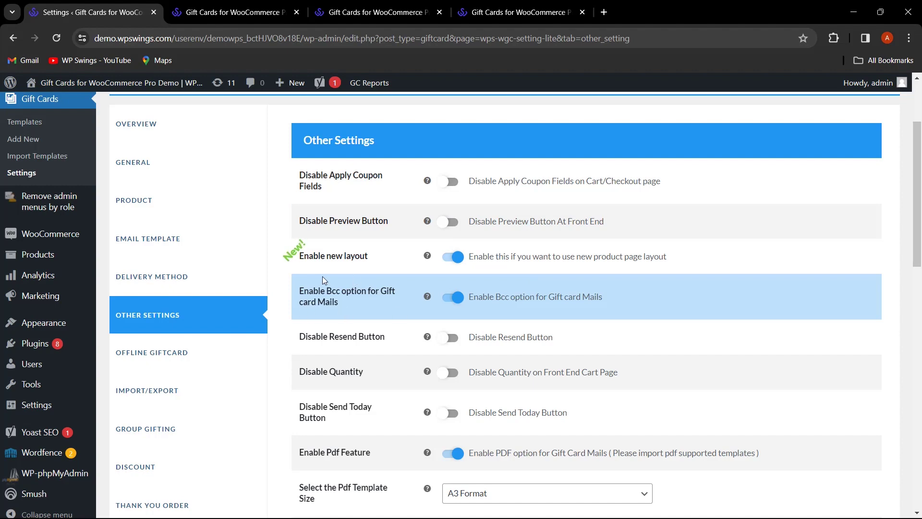
{"action": "scroll", "coordinate": [256, 327], "scroll_direction": "down", "scroll_amount": 3}
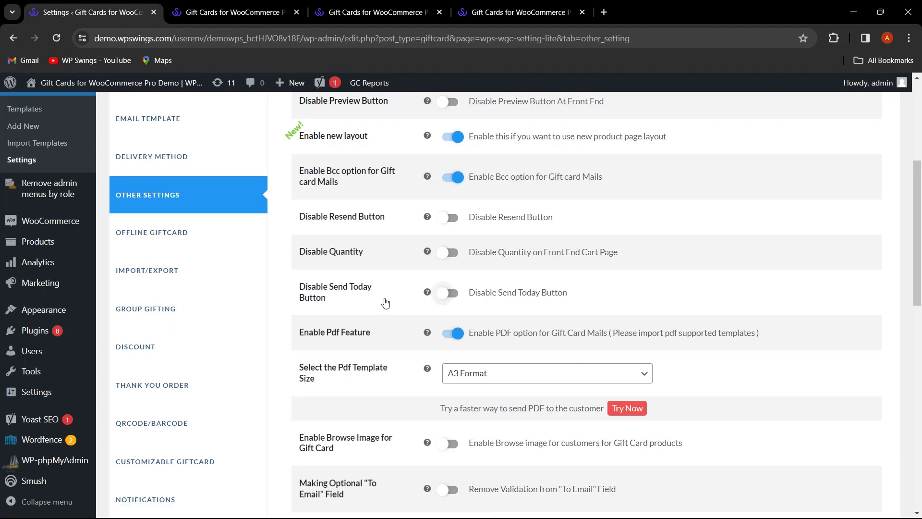
{"action": "scroll", "coordinate": [492, 180], "scroll_direction": "down", "scroll_amount": 8}
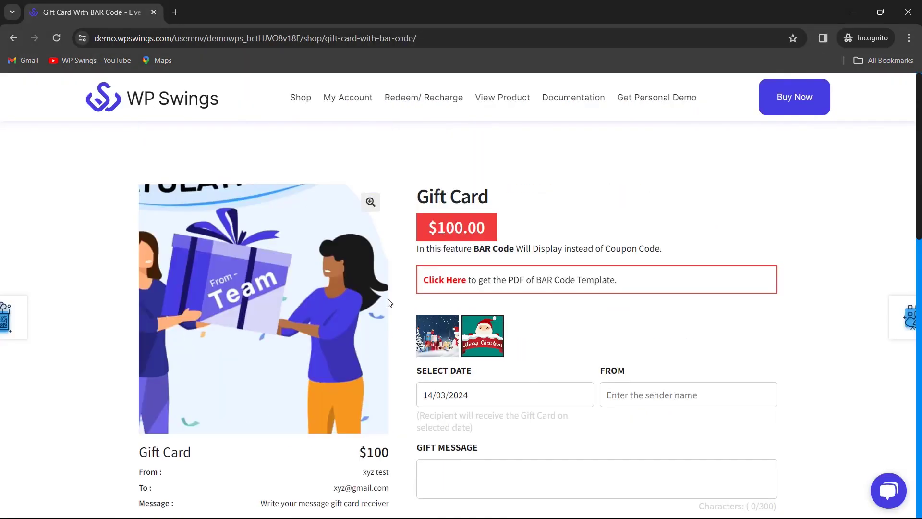
- On the gift card product page, try the Download, Shipping and Mail delivery choices and the Gift Message box
{"action": "scroll", "coordinate": [574, 286], "scroll_direction": "down", "scroll_amount": 5}
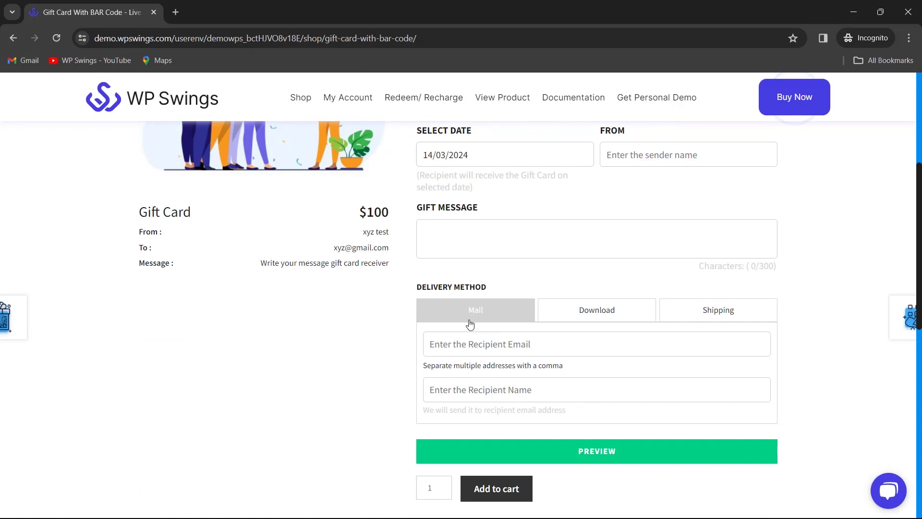
{"action": "scroll", "coordinate": [538, 331], "scroll_direction": "up", "scroll_amount": 4}
{"action": "scroll", "coordinate": [533, 326], "scroll_direction": "down", "scroll_amount": 2}
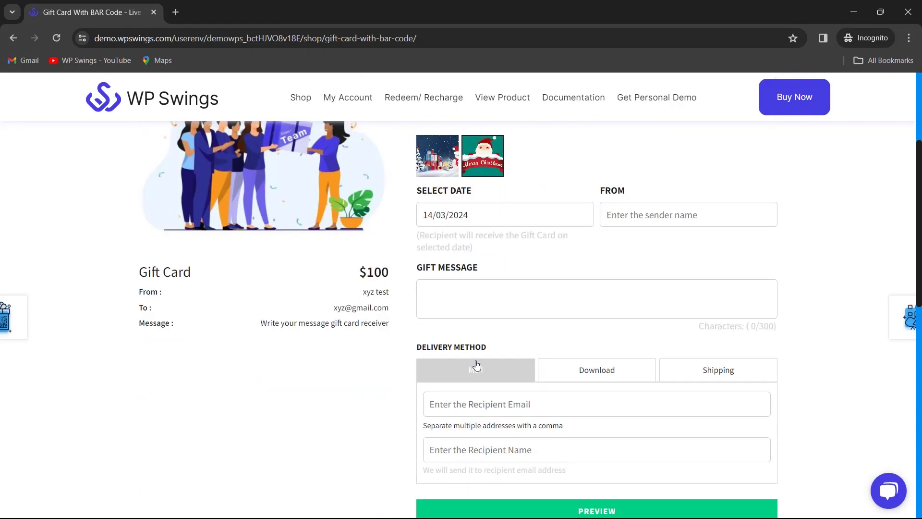
{"action": "scroll", "coordinate": [476, 365], "scroll_direction": "down", "scroll_amount": 1}
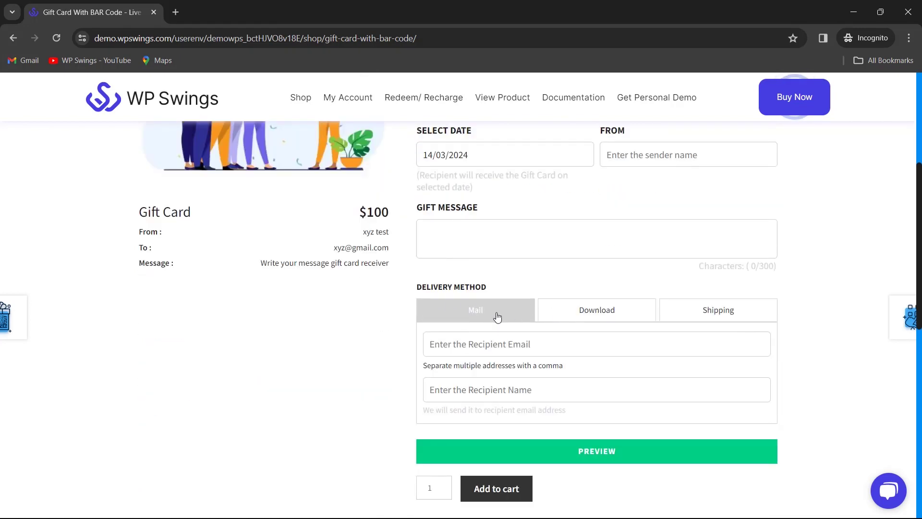
{"action": "left_click", "coordinate": [587, 318]}
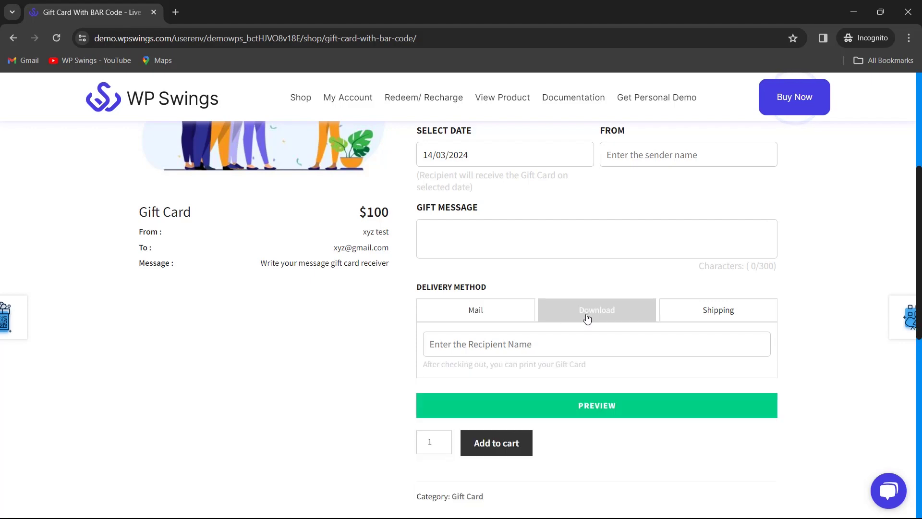
{"action": "left_click", "coordinate": [711, 313]}
{"action": "left_click", "coordinate": [501, 317]}
{"action": "scroll", "coordinate": [501, 317], "scroll_direction": "up", "scroll_amount": 2}
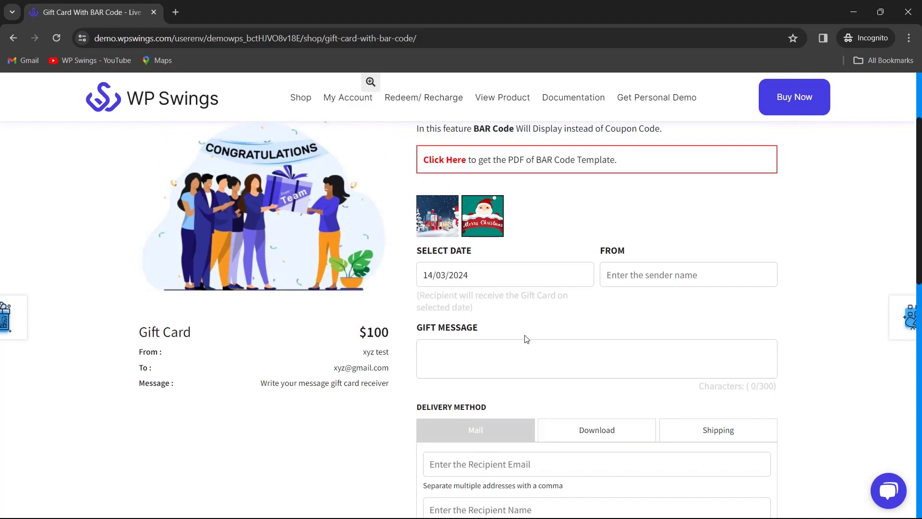
{"action": "scroll", "coordinate": [509, 334], "scroll_direction": "down", "scroll_amount": 2}
{"action": "left_click", "coordinate": [467, 245]}
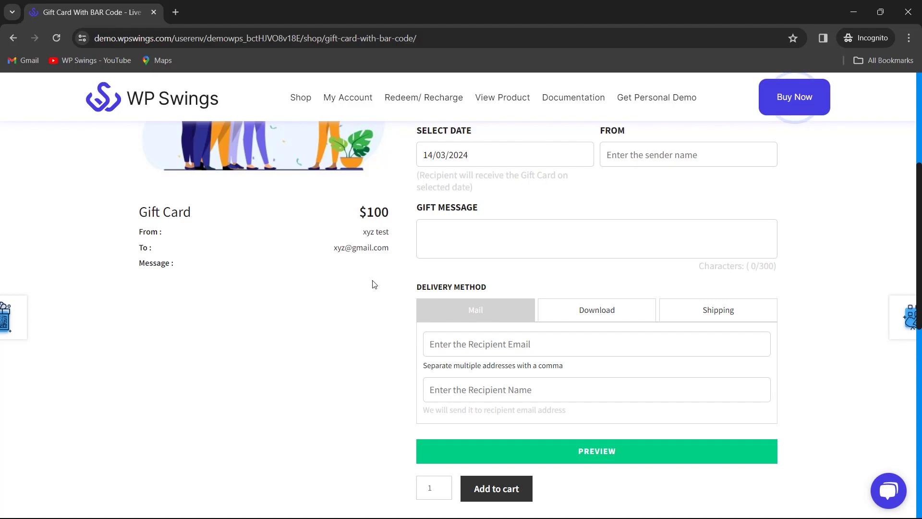
- Save the gift card Other Settings with Enable new layout switched off
{"action": "scroll", "coordinate": [363, 269], "scroll_direction": "up", "scroll_amount": 2}
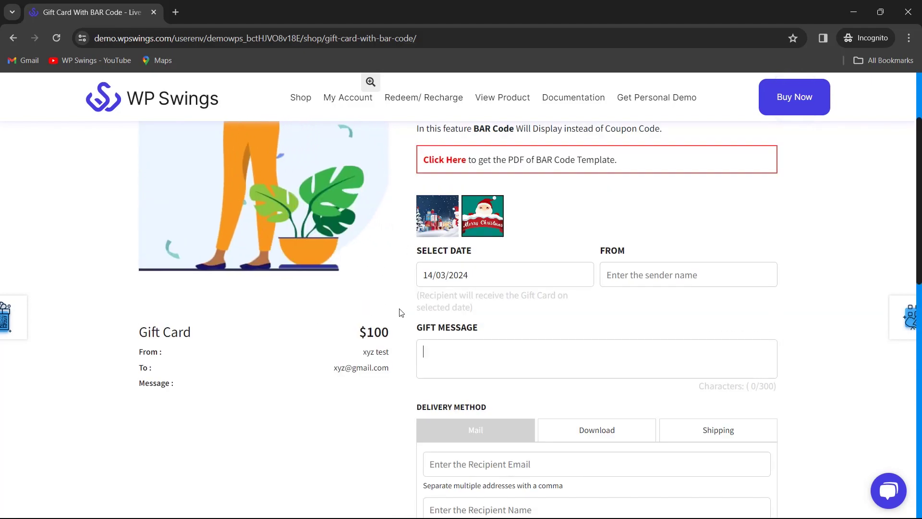
{"action": "scroll", "coordinate": [399, 315], "scroll_direction": "down", "scroll_amount": 2}
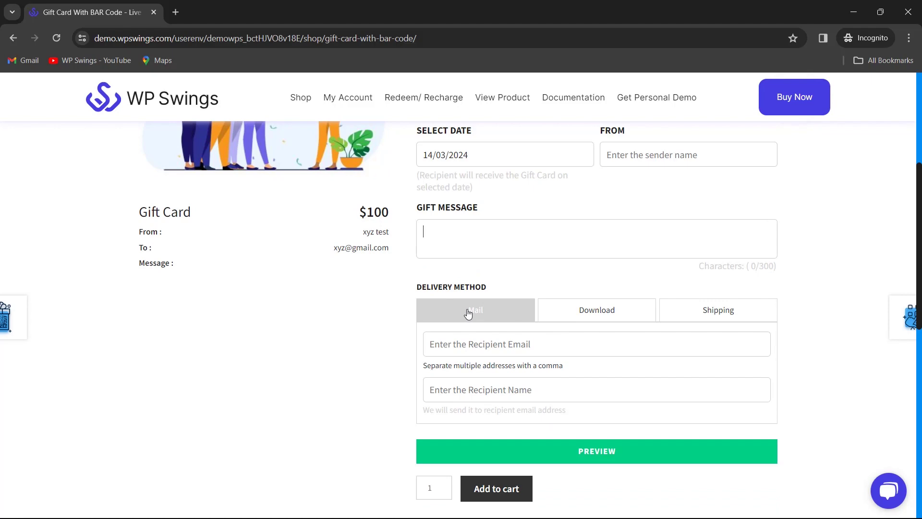
{"action": "scroll", "coordinate": [437, 306], "scroll_direction": "up", "scroll_amount": 2}
{"action": "scroll", "coordinate": [456, 298], "scroll_direction": "down", "scroll_amount": 2}
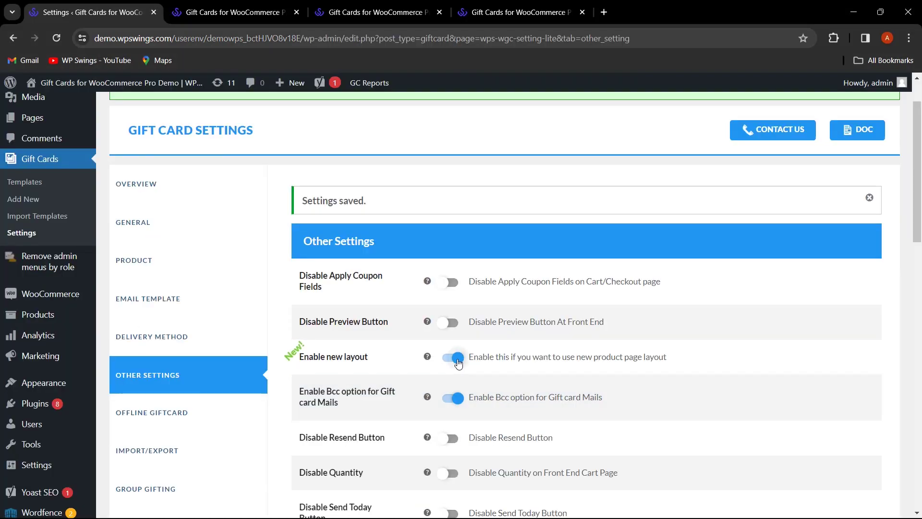
{"action": "scroll", "coordinate": [444, 388], "scroll_direction": "down", "scroll_amount": 8}
{"action": "scroll", "coordinate": [444, 388], "scroll_direction": "down", "scroll_amount": 4}
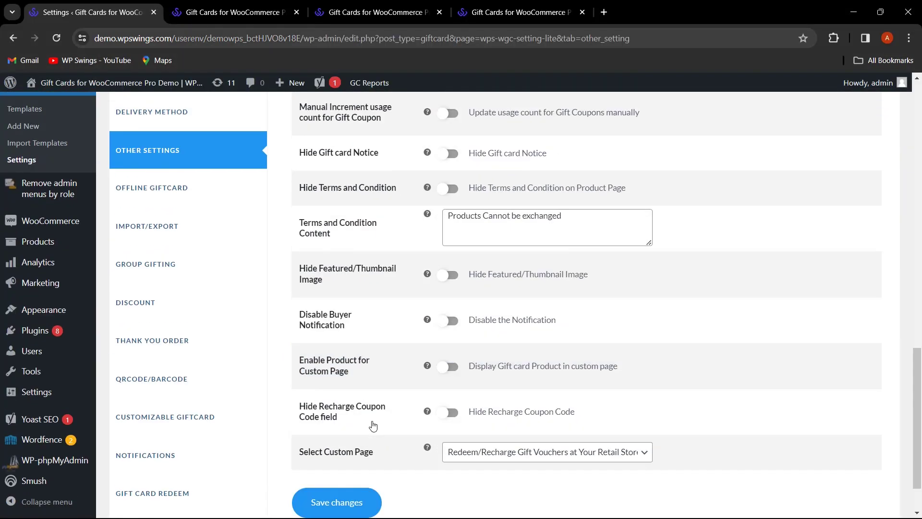
{"action": "left_click", "coordinate": [345, 439]}
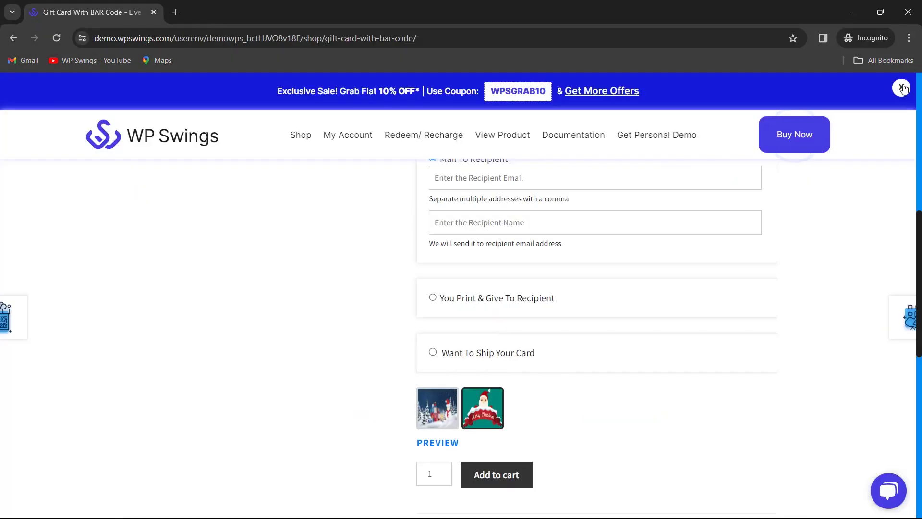
- Dismiss the promo banner and browse the classic product form with Mail To Recipient options
{"action": "left_click", "coordinate": [902, 88]}
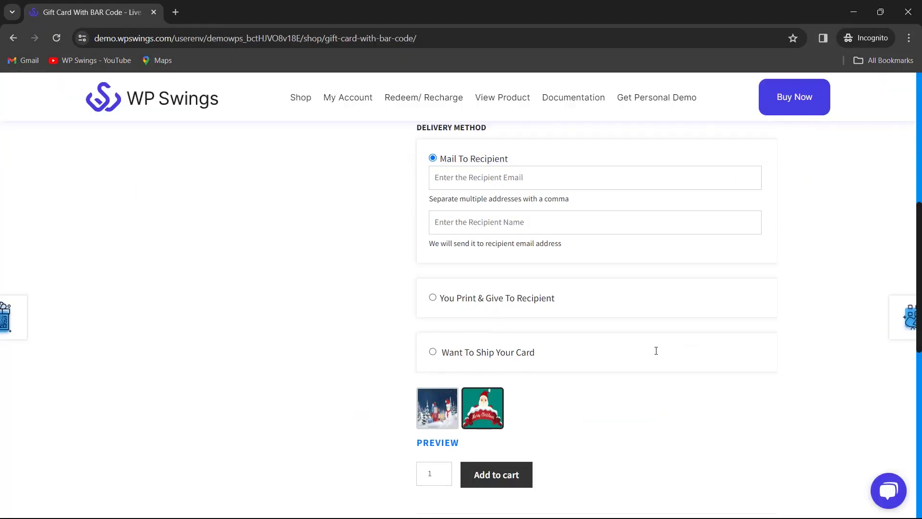
{"action": "scroll", "coordinate": [552, 333], "scroll_direction": "up", "scroll_amount": 8}
{"action": "scroll", "coordinate": [576, 322], "scroll_direction": "down", "scroll_amount": 2}
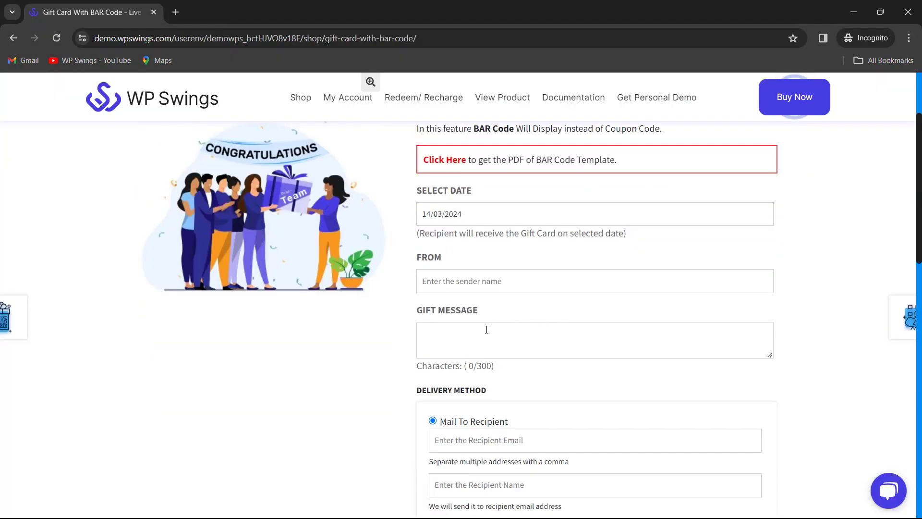
{"action": "scroll", "coordinate": [509, 312], "scroll_direction": "down", "scroll_amount": 1}
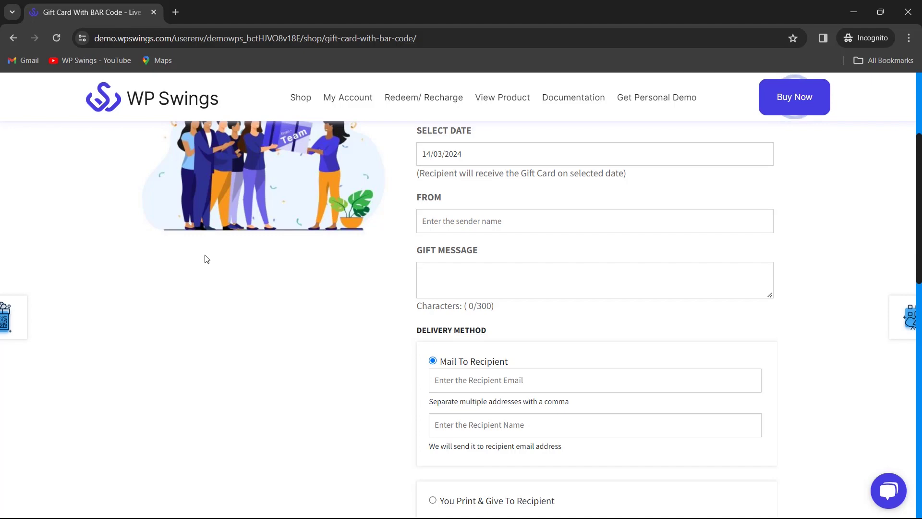
{"action": "scroll", "coordinate": [205, 255], "scroll_direction": "up", "scroll_amount": 2}
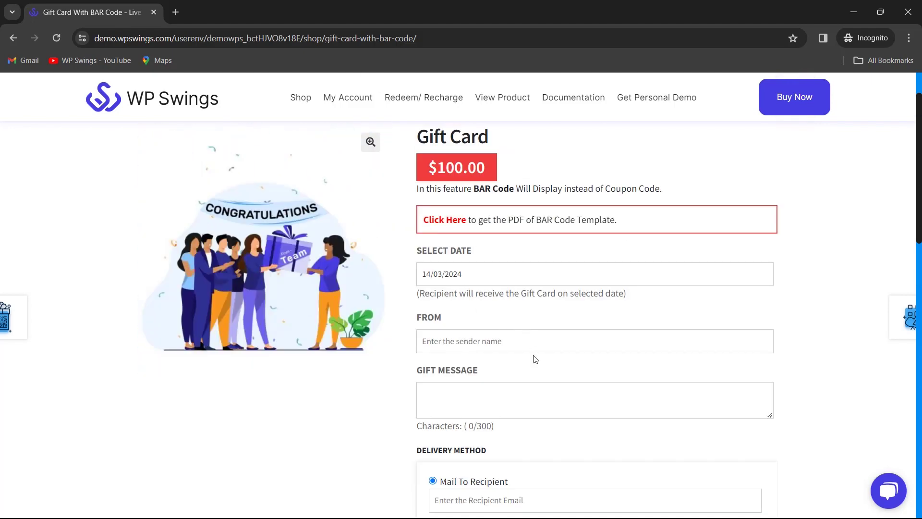
- Turn Enable new layout back on in Other Settings and save the changes
{"action": "mouse_move", "coordinate": [541, 504]}
{"action": "left_click", "coordinate": [497, 483]}
{"action": "scroll", "coordinate": [450, 242], "scroll_direction": "down", "scroll_amount": 3}
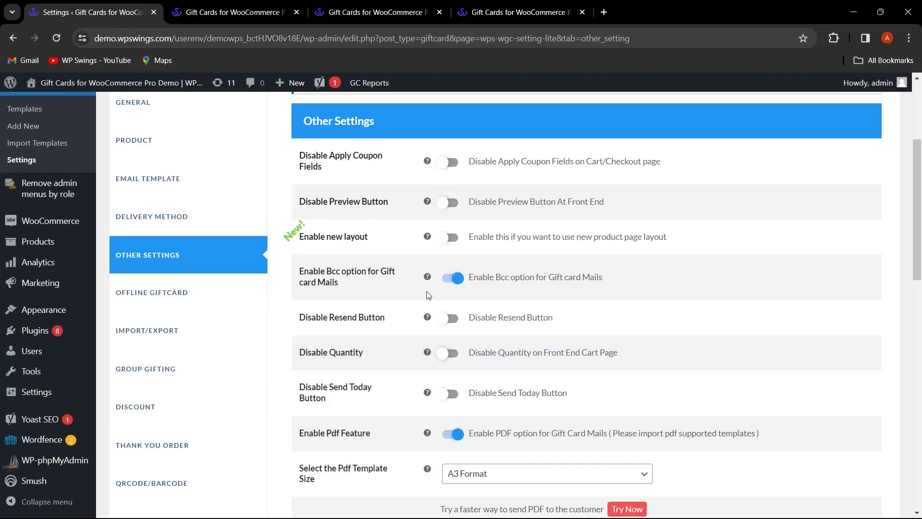
{"action": "left_click", "coordinate": [450, 237]}
{"action": "scroll", "coordinate": [381, 383], "scroll_direction": "down", "scroll_amount": 10}
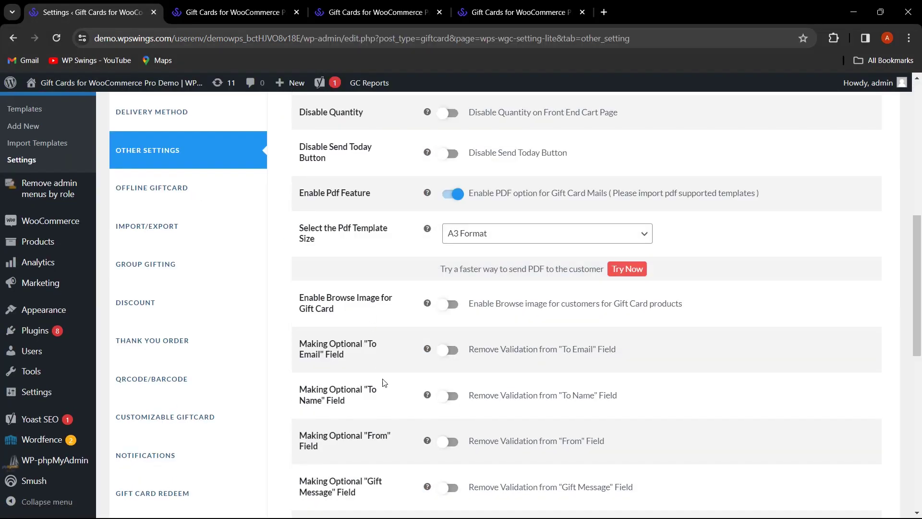
{"action": "left_click", "coordinate": [357, 442]}
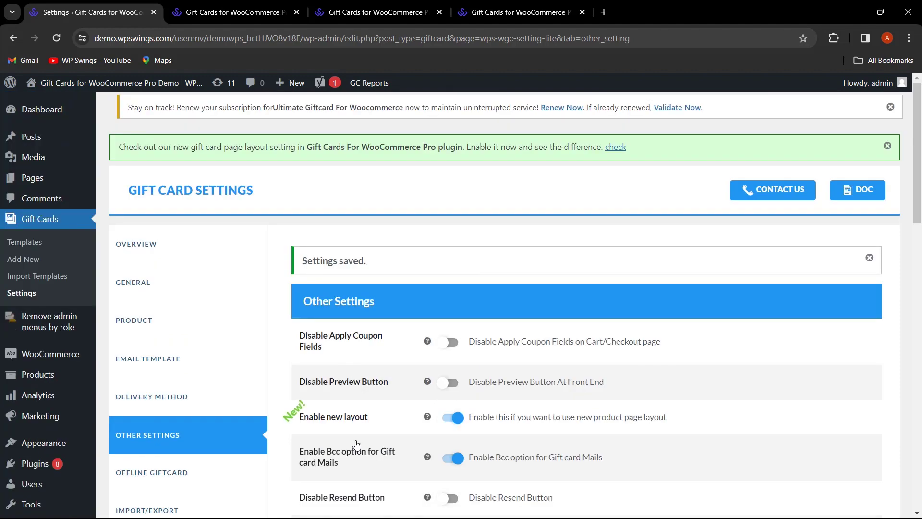
{"action": "scroll", "coordinate": [200, 430], "scroll_direction": "down", "scroll_amount": 6}
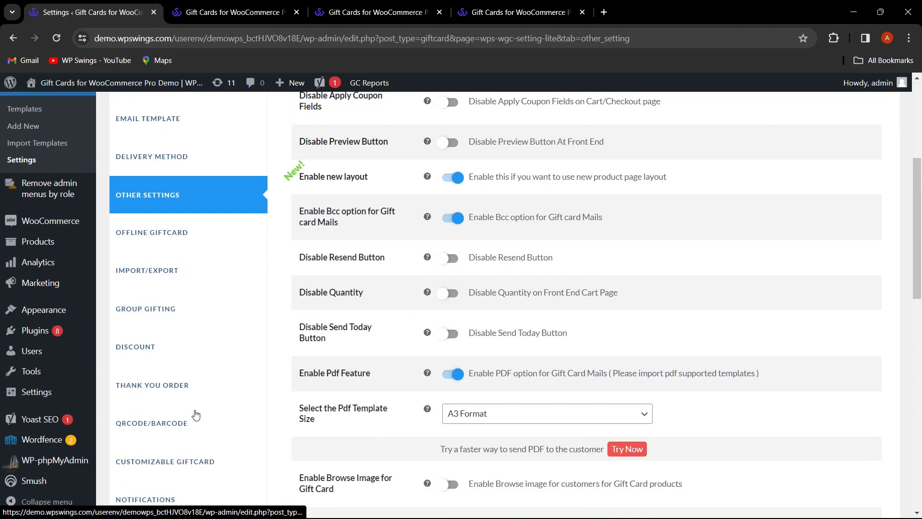
{"action": "scroll", "coordinate": [191, 395], "scroll_direction": "down", "scroll_amount": 1}
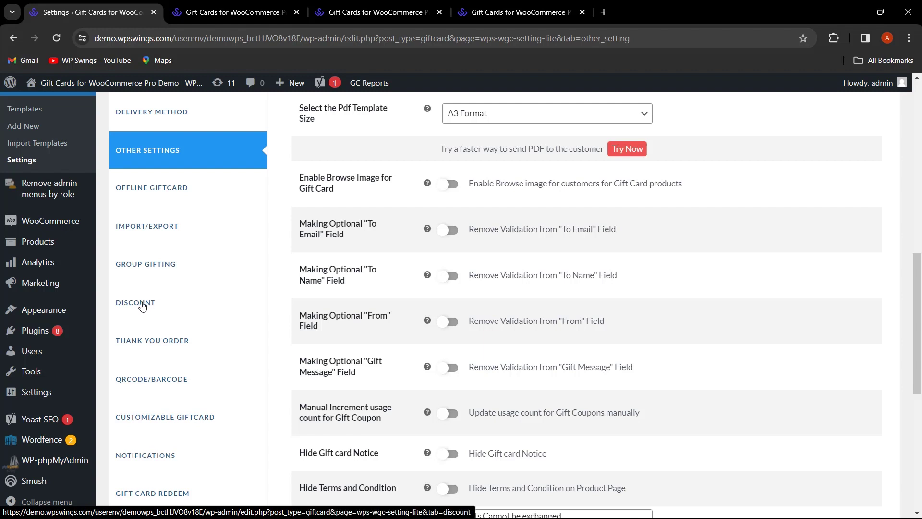
- Open the gift card Discount settings and keep Fixed as the discount type
{"action": "left_click", "coordinate": [145, 305]}
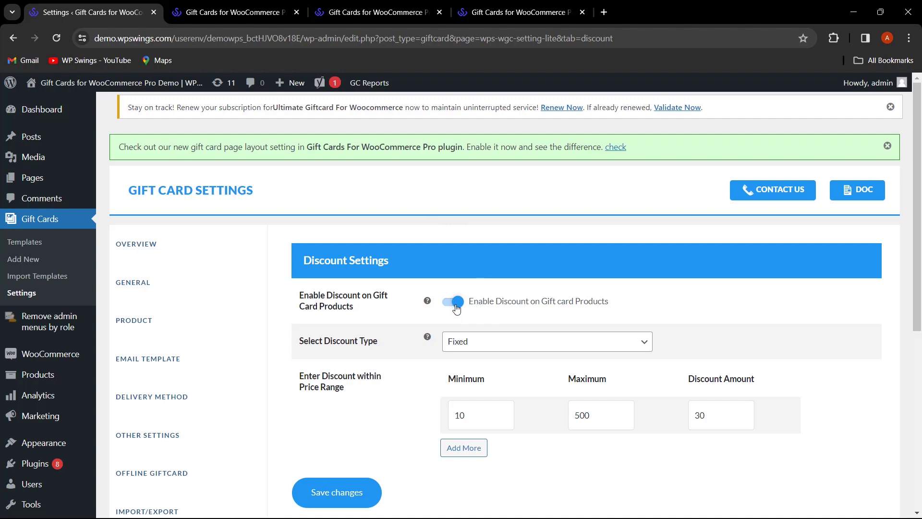
{"action": "left_click", "coordinate": [507, 347]}
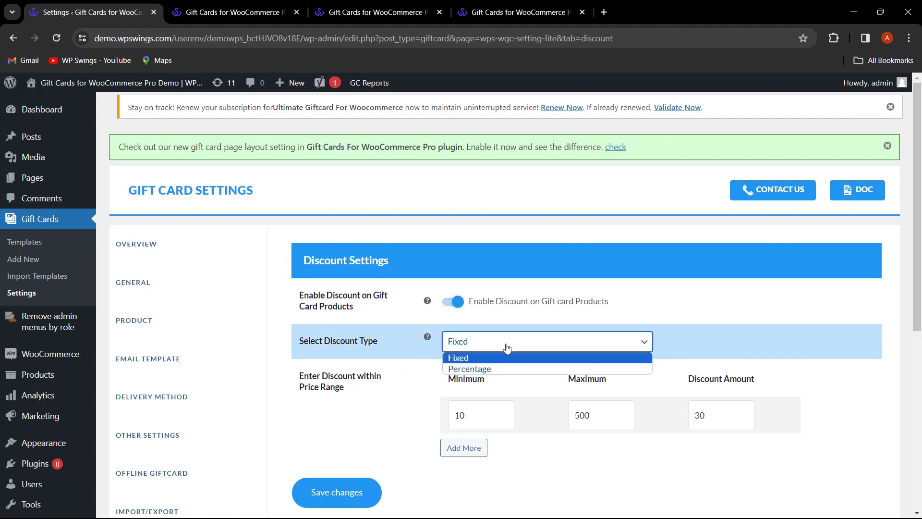
{"action": "left_click", "coordinate": [411, 344]}
{"action": "scroll", "coordinate": [406, 367], "scroll_direction": "down", "scroll_amount": 1}
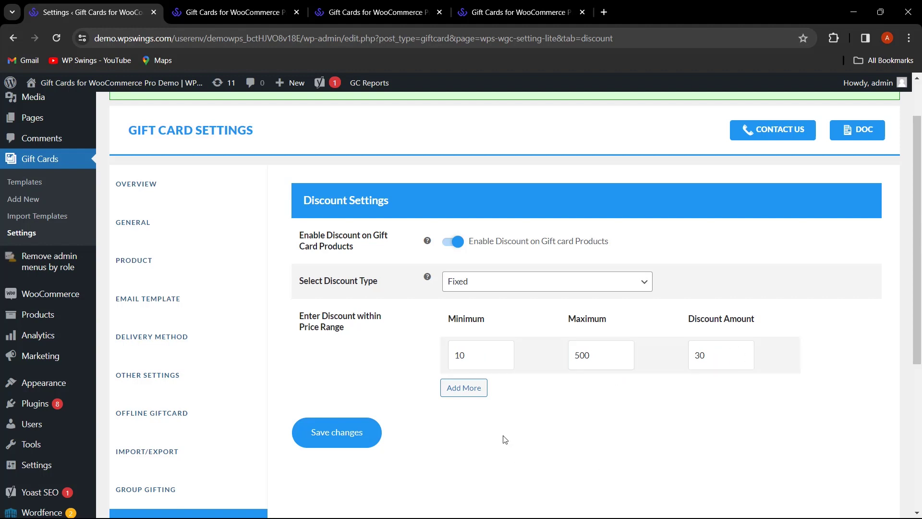
- Add a second discount range row with minimum 300 and maximum 700
{"action": "left_click", "coordinate": [460, 390]}
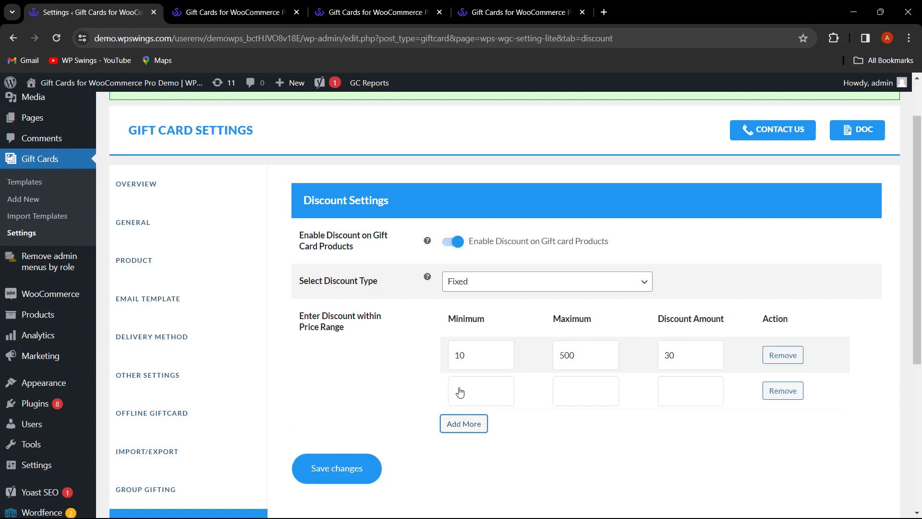
{"action": "left_click", "coordinate": [474, 392]}
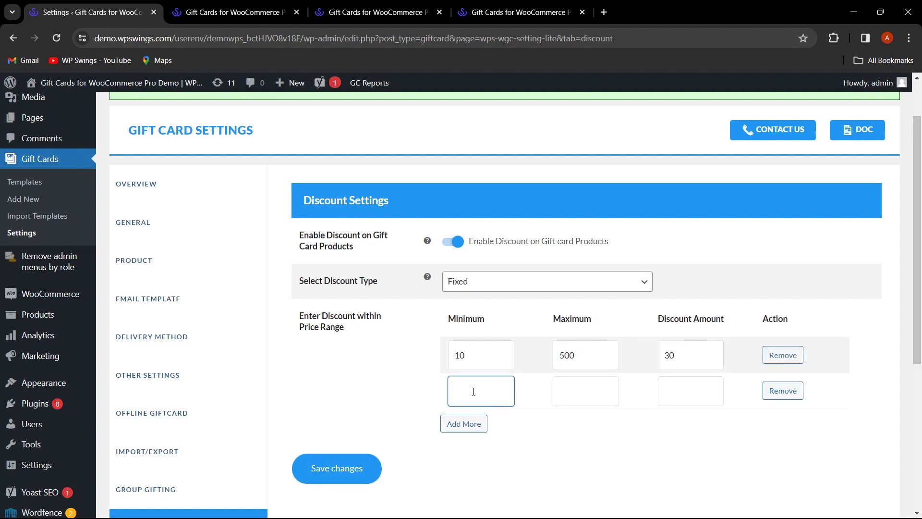
{"action": "type", "text": "300"}
{"action": "left_click", "coordinate": [570, 389]}
{"action": "type", "text": "700"}
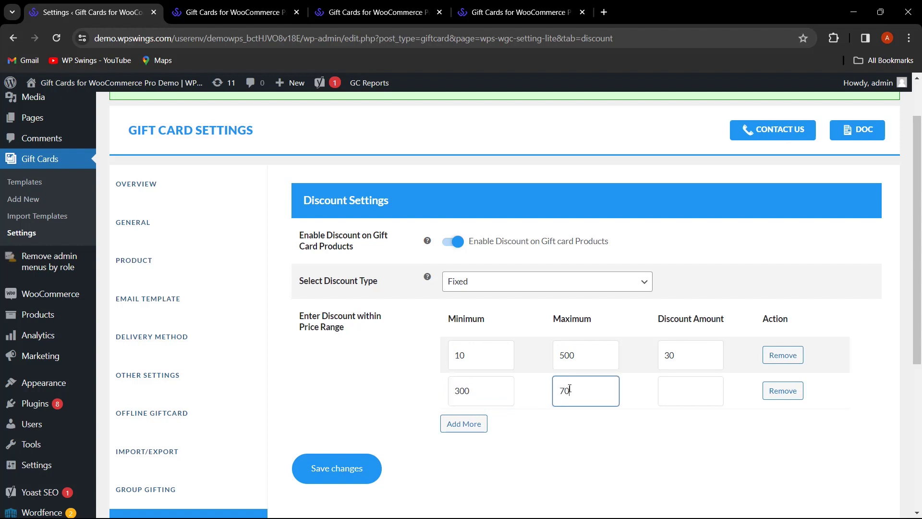
- Change the second range's minimum to 600 and give it a discount amount of 40
{"action": "double_click", "coordinate": [481, 393]}
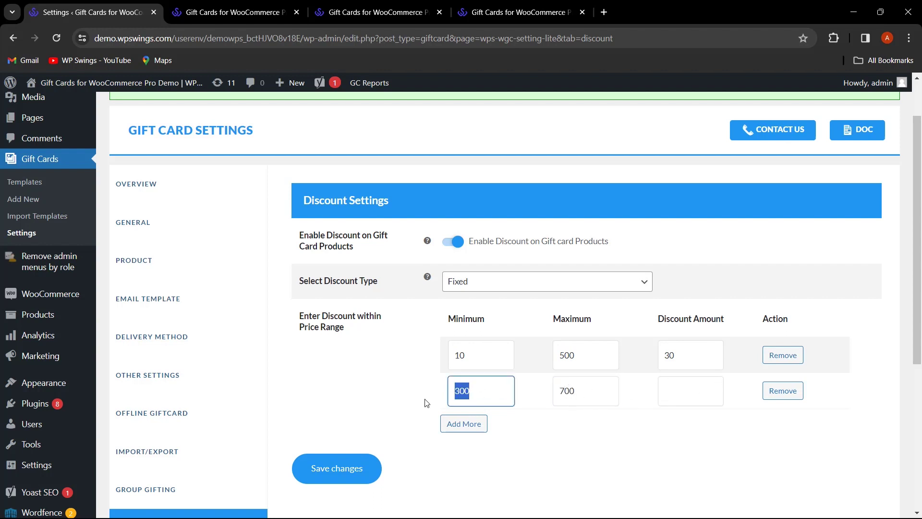
{"action": "type", "text": "6"}
{"action": "key", "text": "BackSpace"}
{"action": "type", "text": "600"}
{"action": "left_click", "coordinate": [685, 395]}
{"action": "type", "text": "4"}
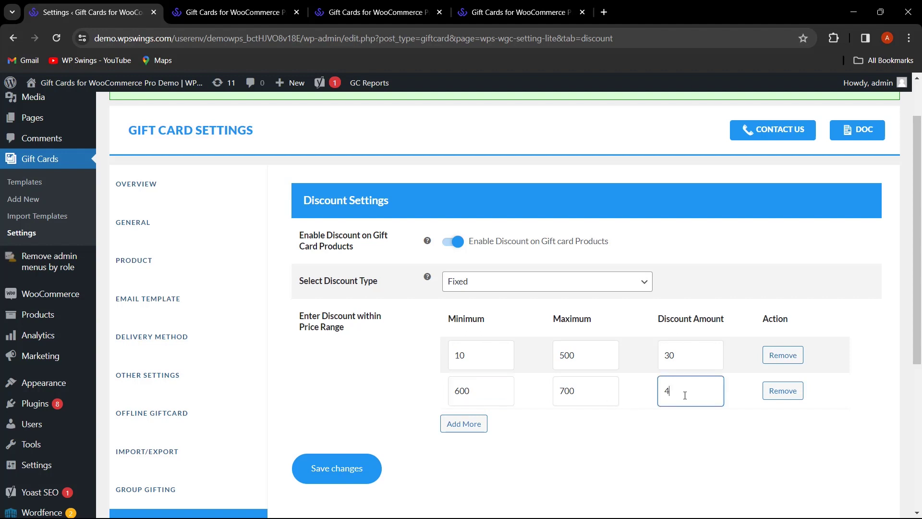
{"action": "type", "text": "0"}
{"action": "scroll", "coordinate": [384, 397], "scroll_direction": "down", "scroll_amount": 1}
{"action": "scroll", "coordinate": [377, 394], "scroll_direction": "down", "scroll_amount": 3}
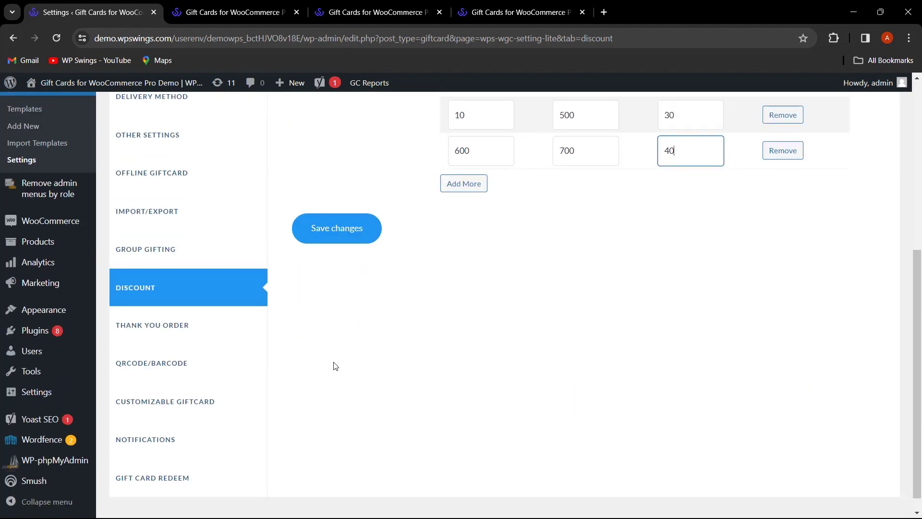
- Enable 'ThankYou Gift Coupon to Customers' on the Thank You Order tab, leaving Order Status unchanged
{"action": "left_click", "coordinate": [176, 329]}
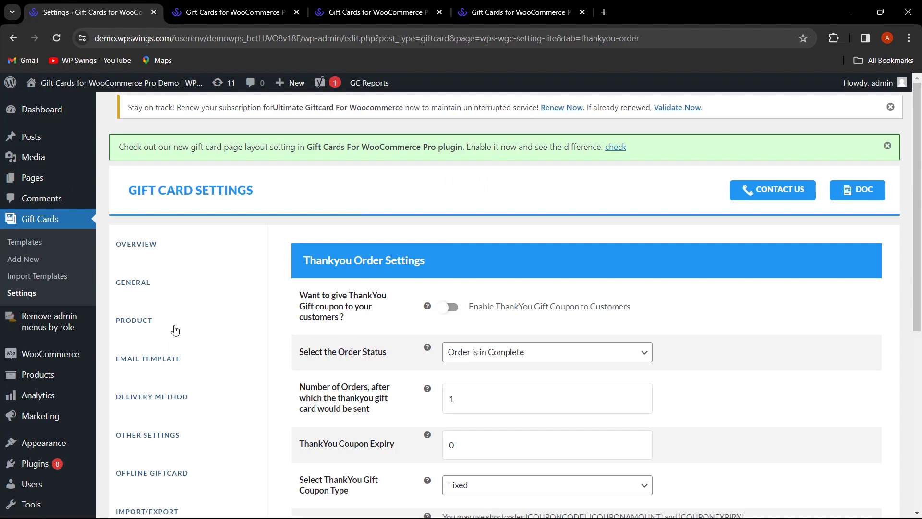
{"action": "scroll", "coordinate": [416, 301], "scroll_direction": "down", "scroll_amount": 1}
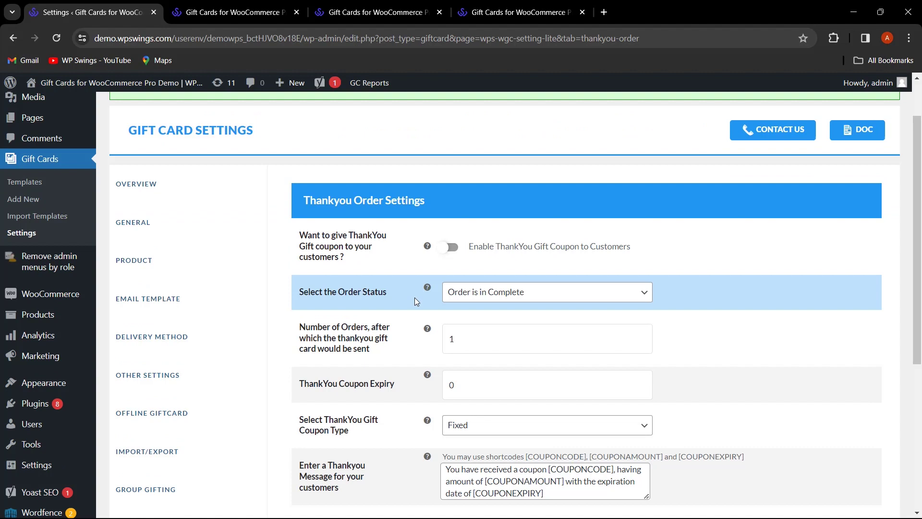
{"action": "left_click", "coordinate": [454, 247]}
{"action": "scroll", "coordinate": [717, 259], "scroll_direction": "down", "scroll_amount": 1}
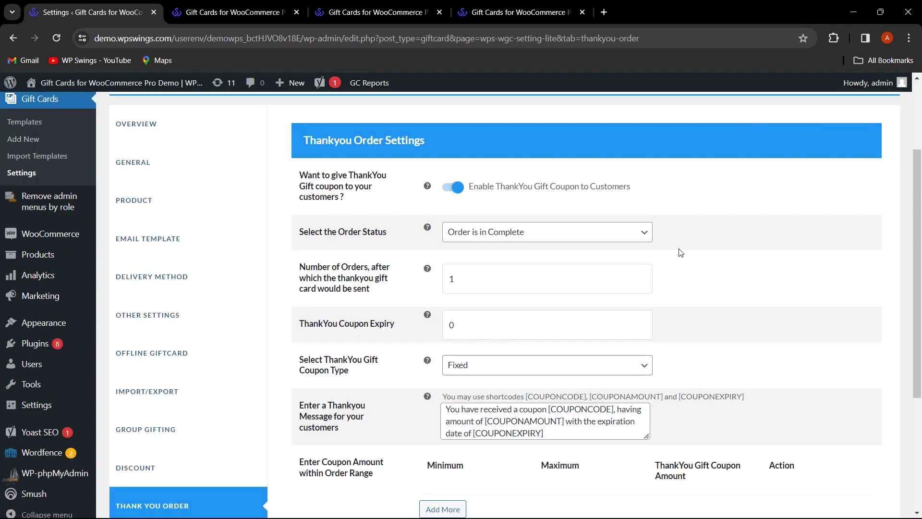
{"action": "left_click", "coordinate": [645, 243]}
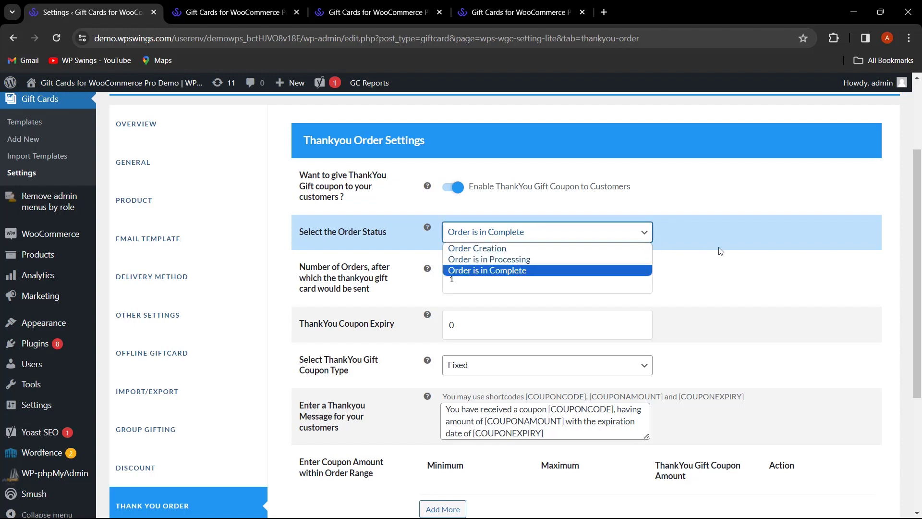
{"action": "left_click", "coordinate": [692, 243]}
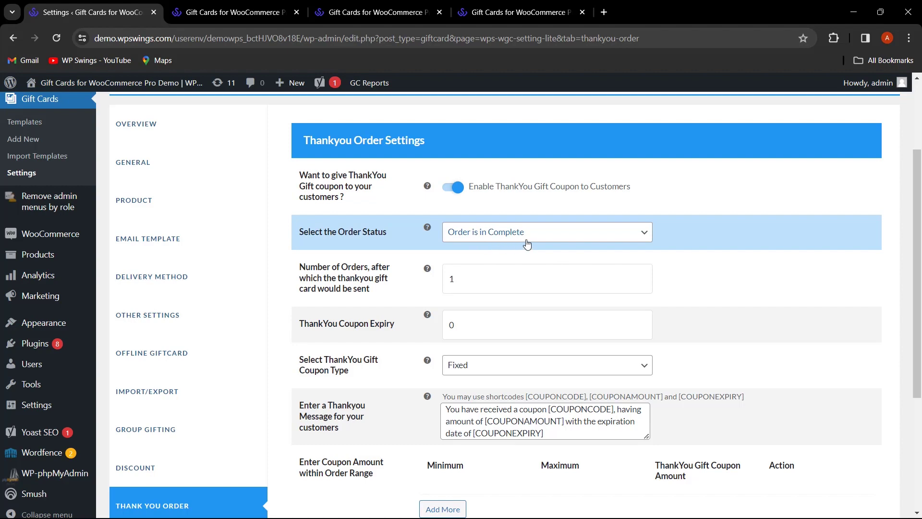
{"action": "scroll", "coordinate": [801, 264], "scroll_direction": "down", "scroll_amount": 1}
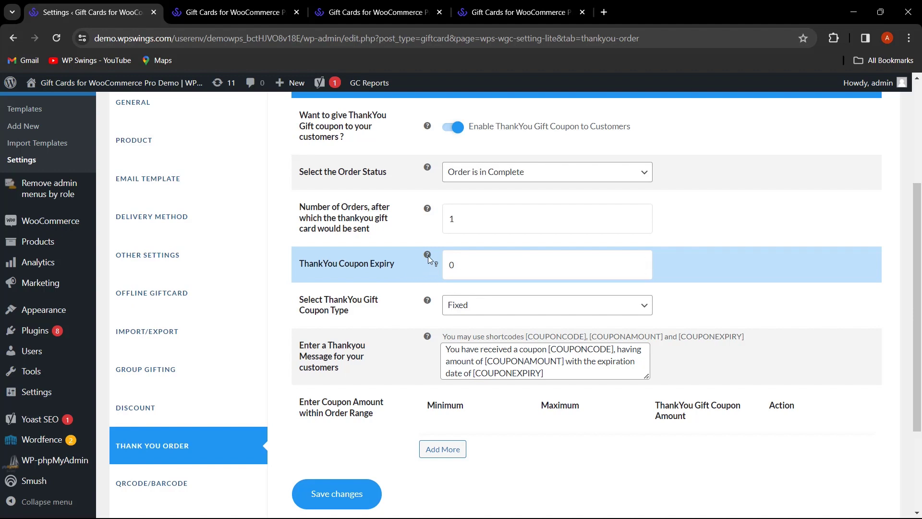
{"action": "mouse_move", "coordinate": [429, 260]}
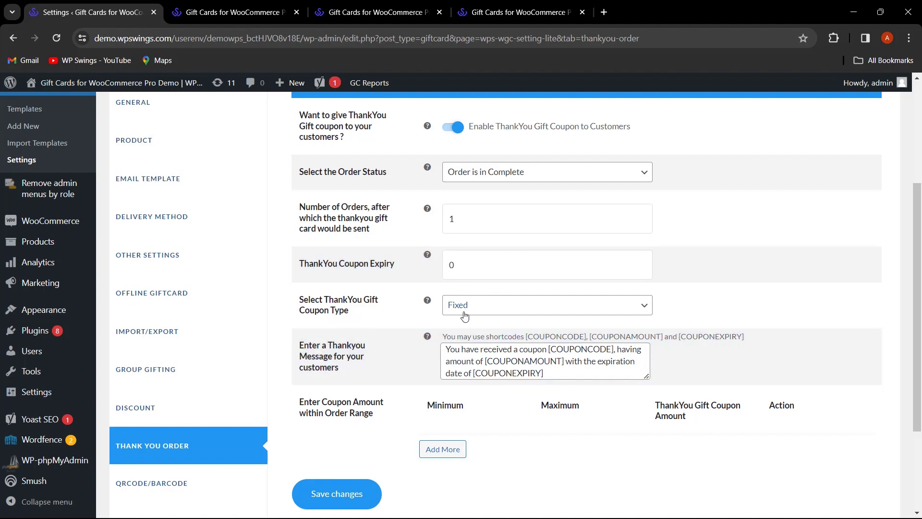
{"action": "scroll", "coordinate": [578, 427], "scroll_direction": "down", "scroll_amount": 1}
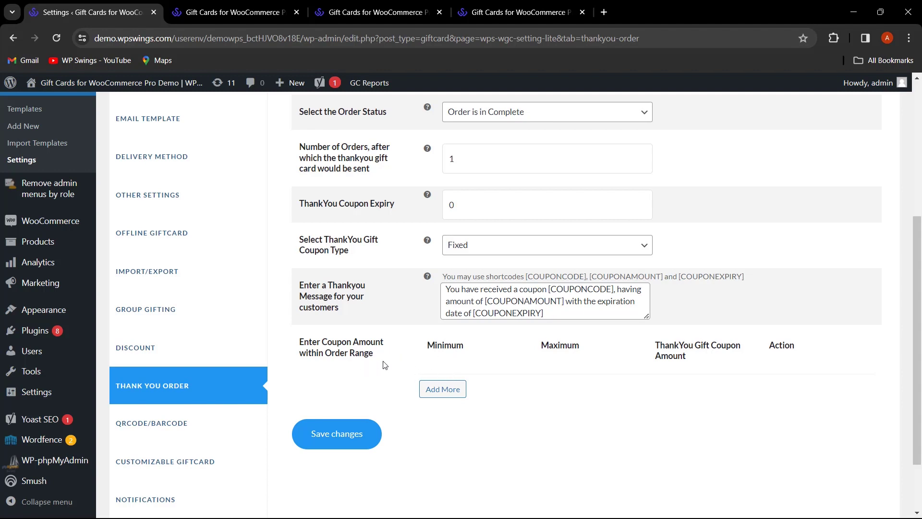
- Add a thank-you coupon range of 10 to 200 with coupon amount 100 and save
{"action": "left_click", "coordinate": [445, 390]}
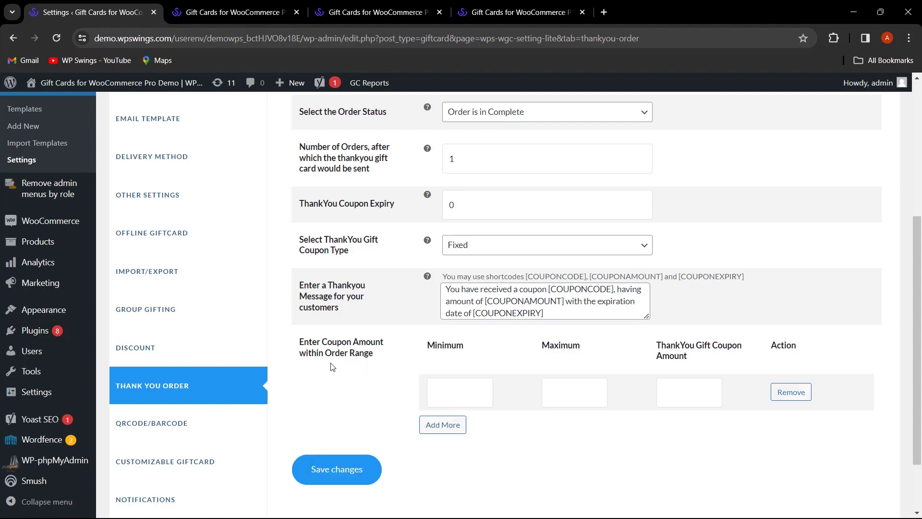
{"action": "left_click", "coordinate": [438, 386]}
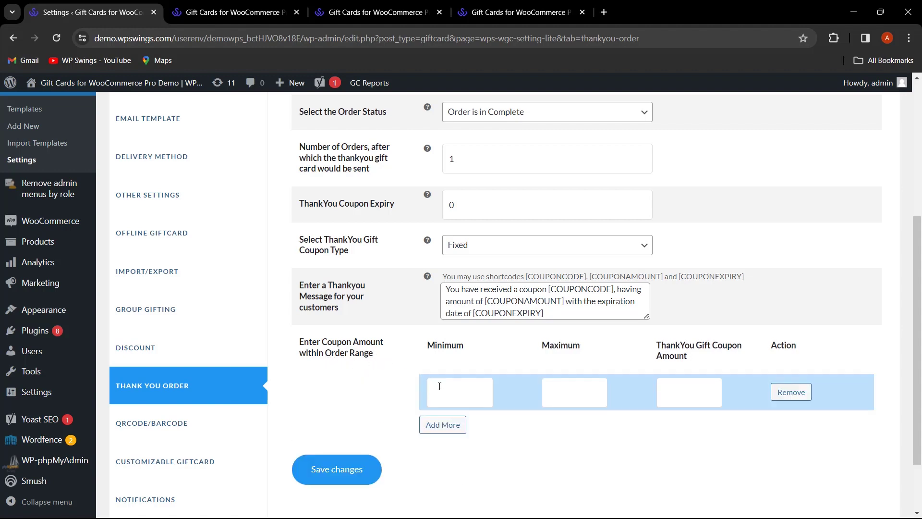
{"action": "left_click", "coordinate": [582, 400]}
{"action": "type", "text": "200"}
{"action": "left_click", "coordinate": [685, 399]}
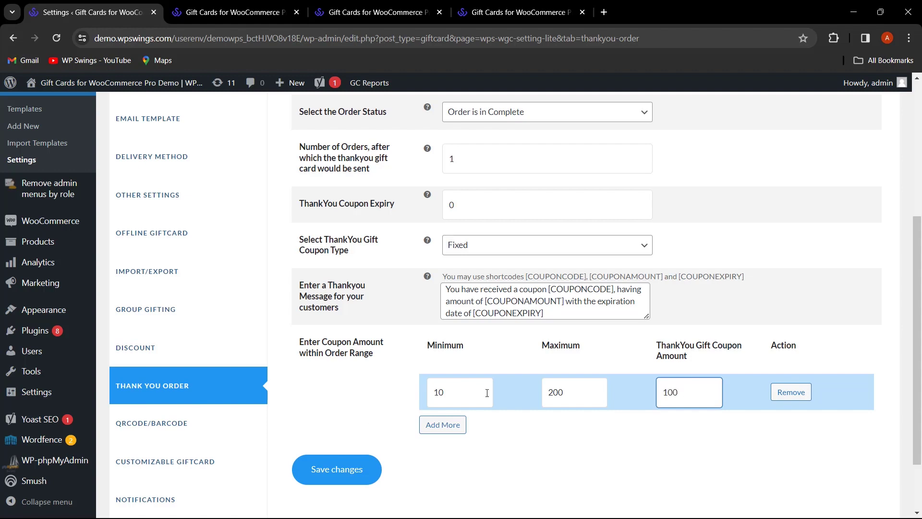
{"action": "type", "text": "100"}
{"action": "left_click", "coordinate": [330, 475]}
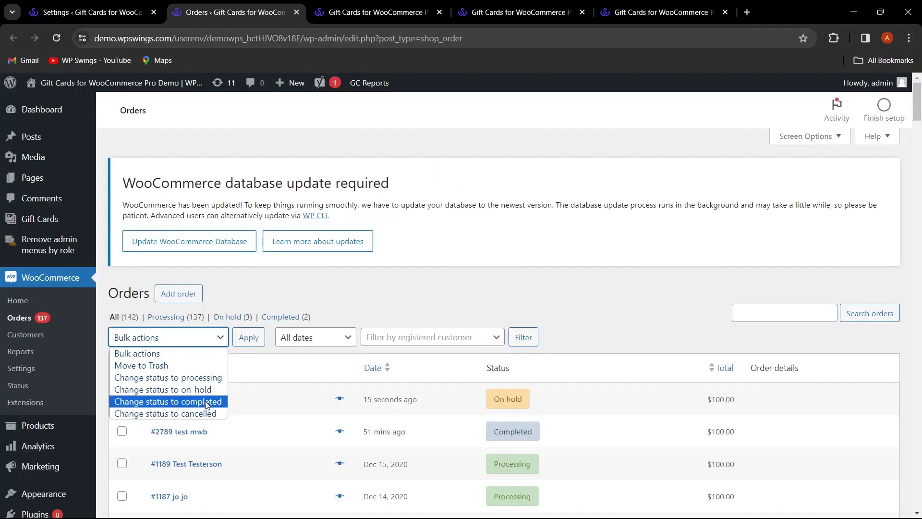
- Mark order 2791 as completed using the Bulk actions menu
{"action": "left_click", "coordinate": [207, 402]}
{"action": "left_click", "coordinate": [259, 339]}
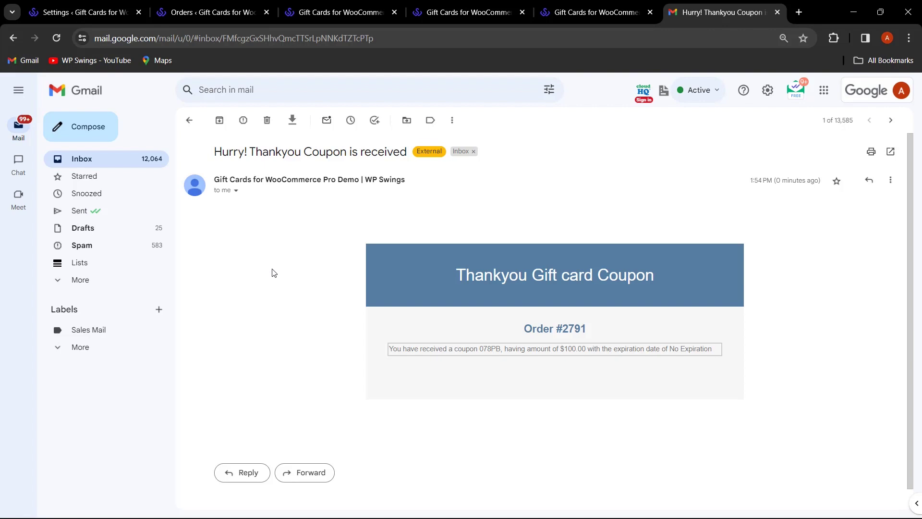
- Check the coupon code, $100 amount and expiry text in the Gmail email, then close the tab
{"action": "double_click", "coordinate": [490, 350]}
{"action": "left_click_drag", "start_coordinate": [561, 349], "coordinate": [576, 355]}
{"action": "left_click_drag", "start_coordinate": [716, 349], "coordinate": [675, 350]}
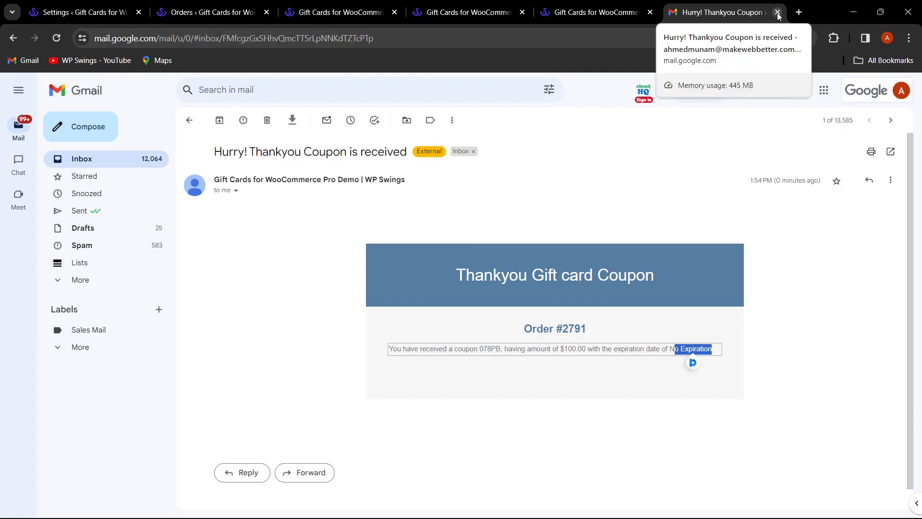
{"action": "key", "text": "ctrl+w"}
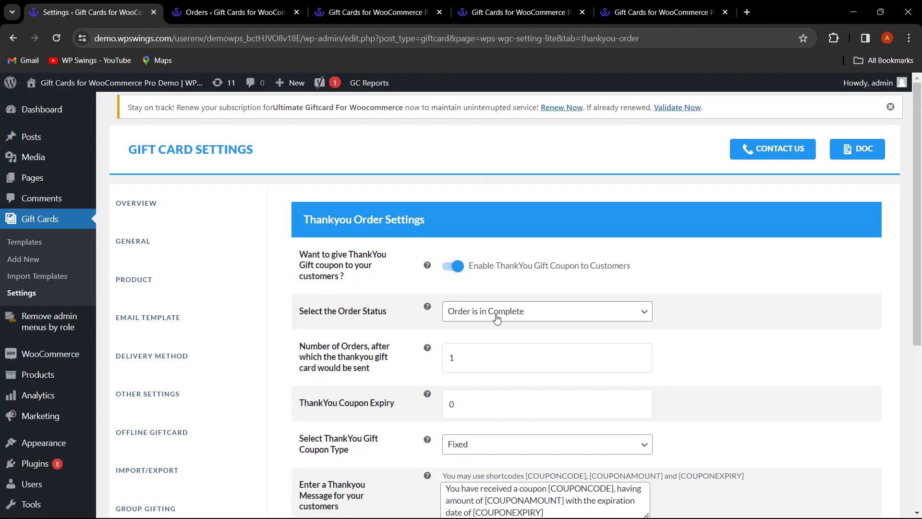
- Open the QRCODE/BARCODE tab and look over its barcode and QR code options
{"action": "scroll", "coordinate": [384, 326], "scroll_direction": "down", "scroll_amount": 4}
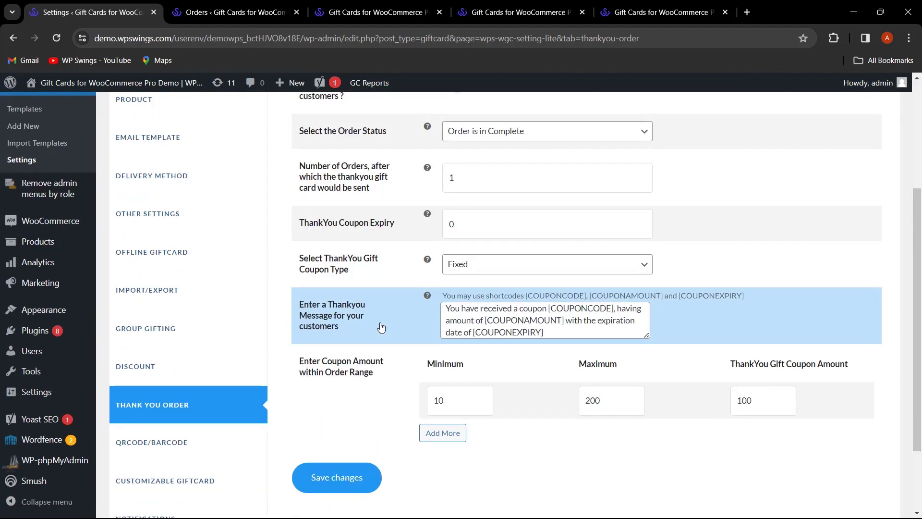
{"action": "scroll", "coordinate": [381, 327], "scroll_direction": "down", "scroll_amount": 1}
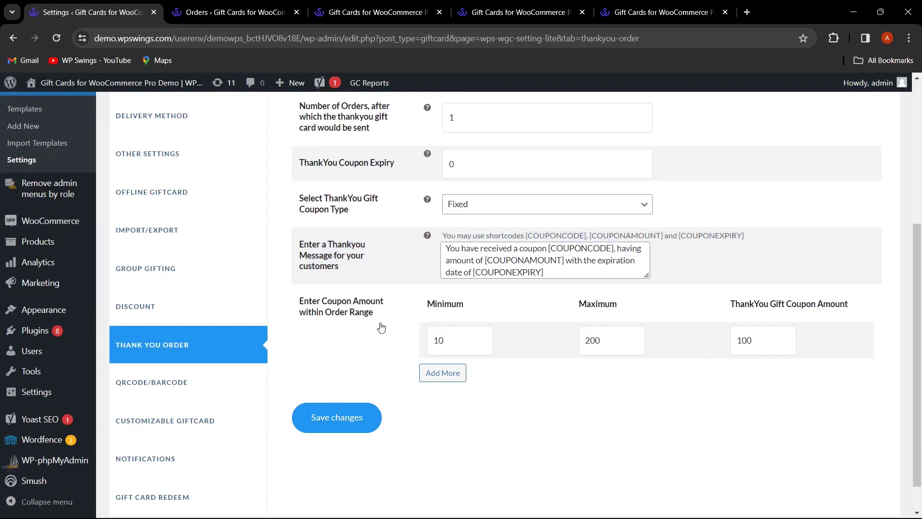
{"action": "left_click", "coordinate": [175, 383]}
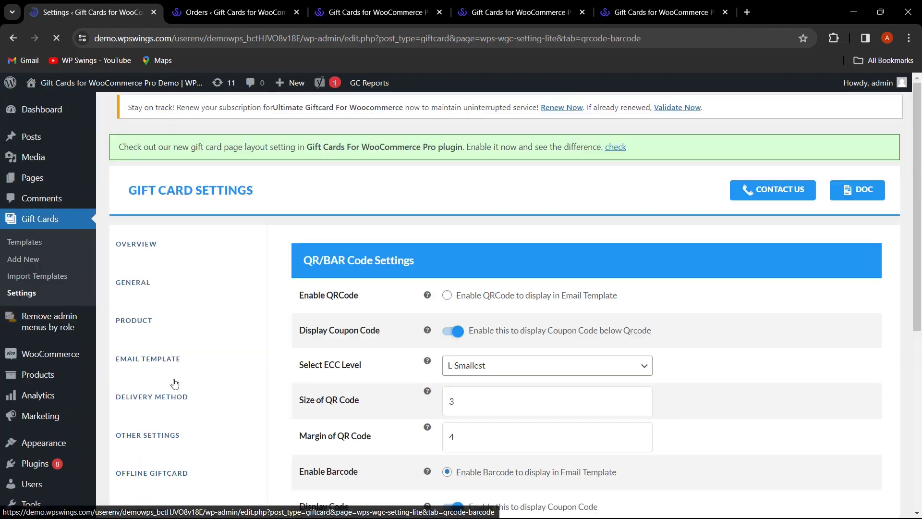
{"action": "scroll", "coordinate": [479, 249], "scroll_direction": "down", "scroll_amount": 1}
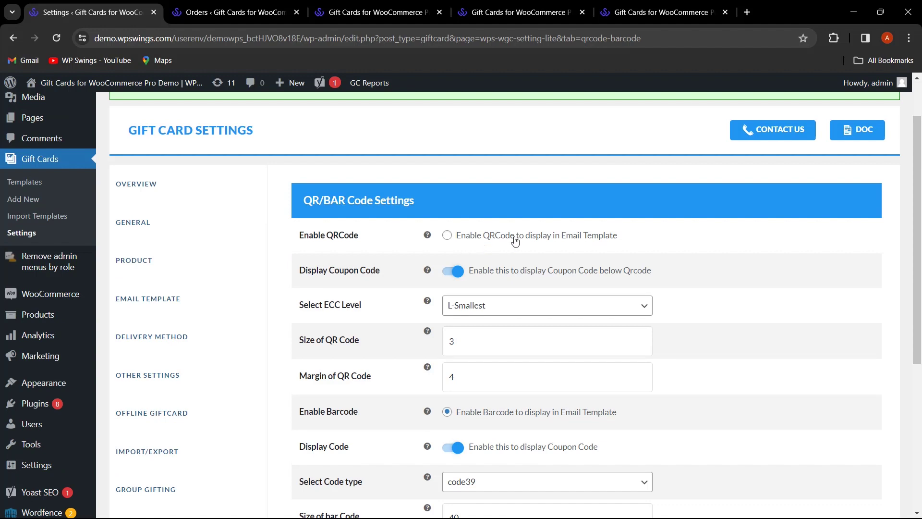
{"action": "scroll", "coordinate": [515, 240], "scroll_direction": "down", "scroll_amount": 2}
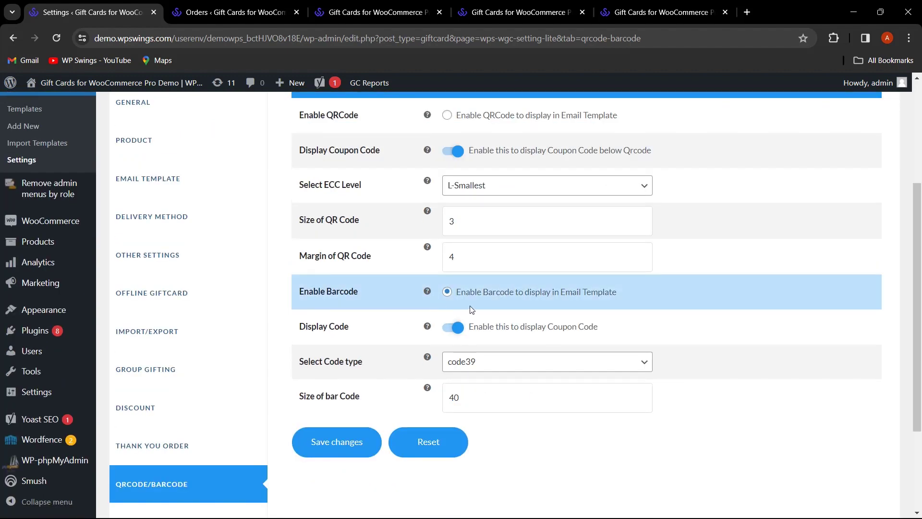
{"action": "scroll", "coordinate": [471, 310], "scroll_direction": "up", "scroll_amount": 2}
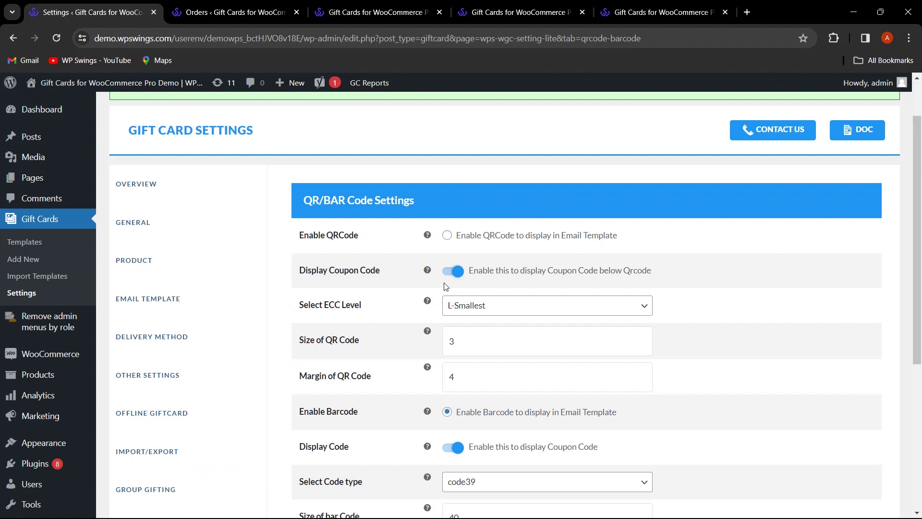
- Enable the QR code for the email template in place of the barcode and save the QR/BAR Code settings
{"action": "left_click", "coordinate": [447, 235]}
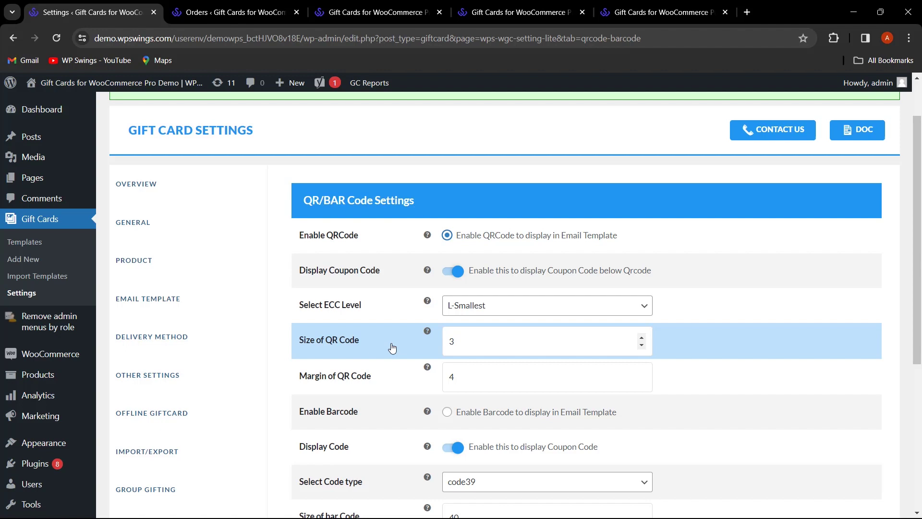
{"action": "scroll", "coordinate": [393, 348], "scroll_direction": "down", "scroll_amount": 1}
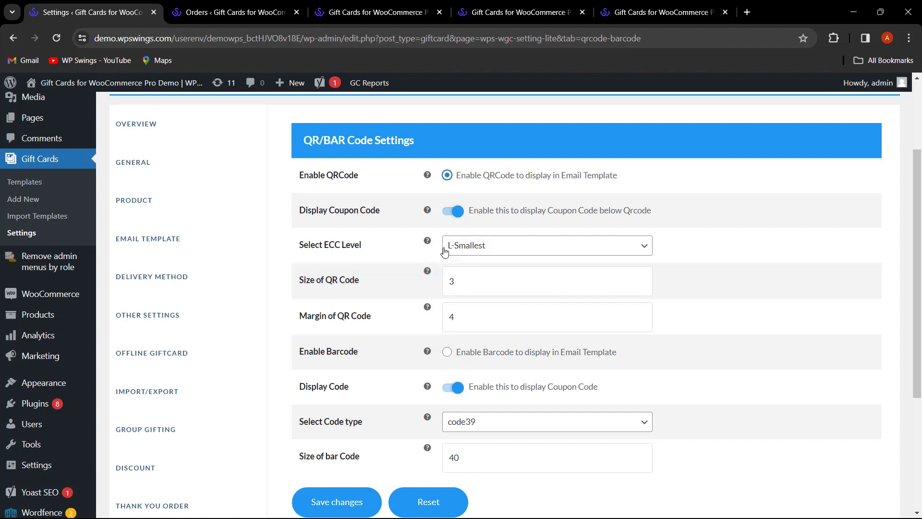
{"action": "scroll", "coordinate": [552, 447], "scroll_direction": "down", "scroll_amount": 2}
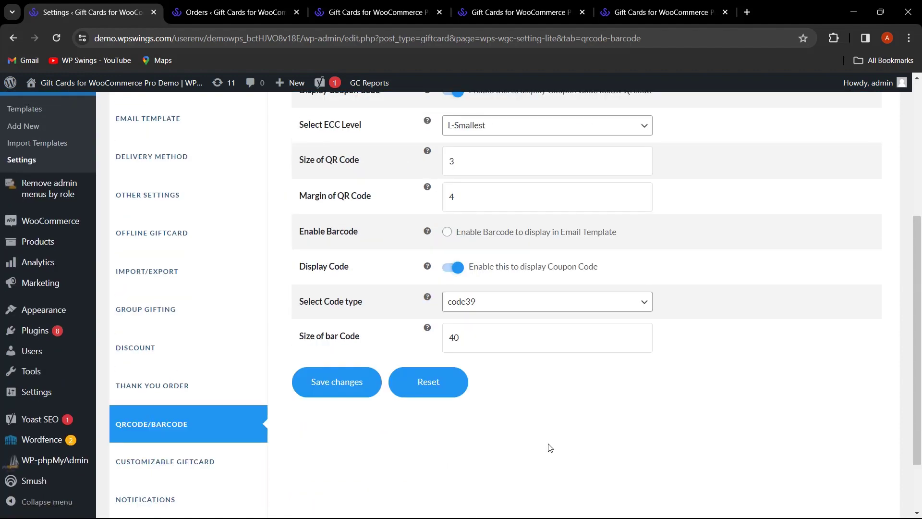
{"action": "left_click", "coordinate": [357, 389]}
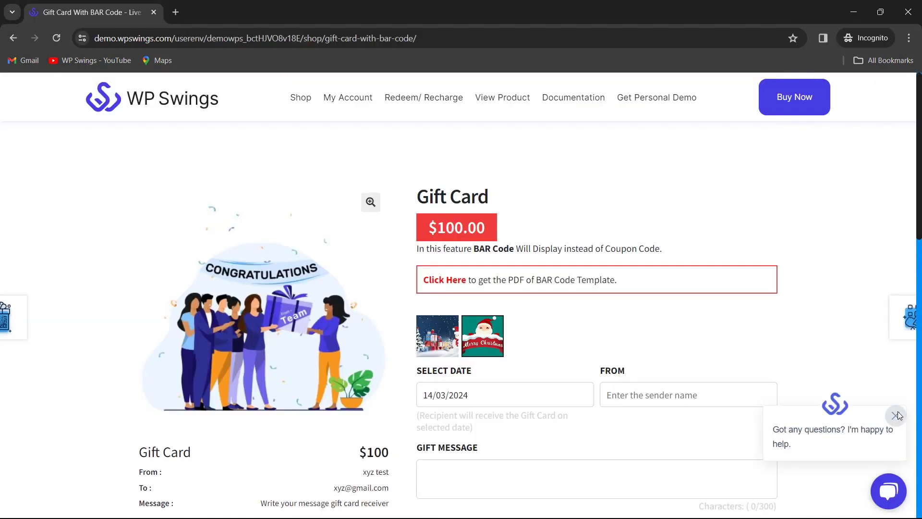
- Enter the recipient's e-mail address and first name for the $100 gift card
{"action": "left_click", "coordinate": [896, 415]}
{"action": "scroll", "coordinate": [703, 395], "scroll_direction": "down", "scroll_amount": 3}
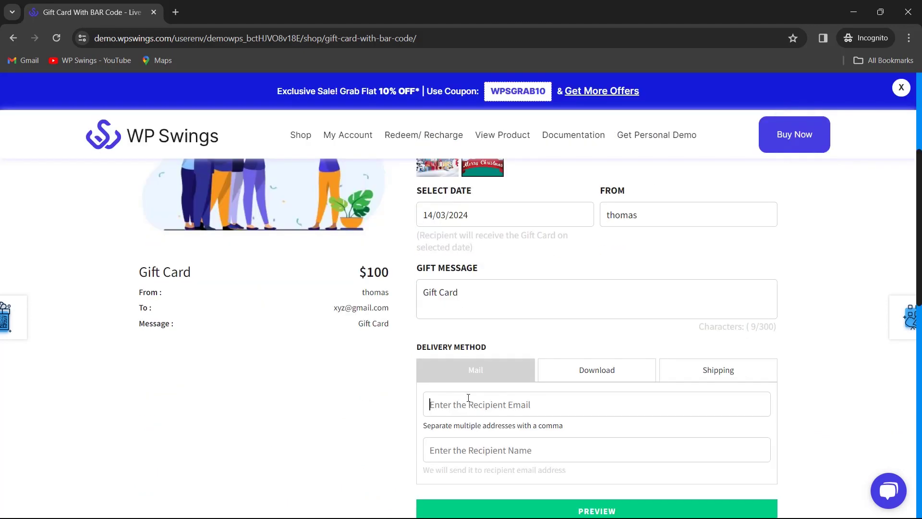
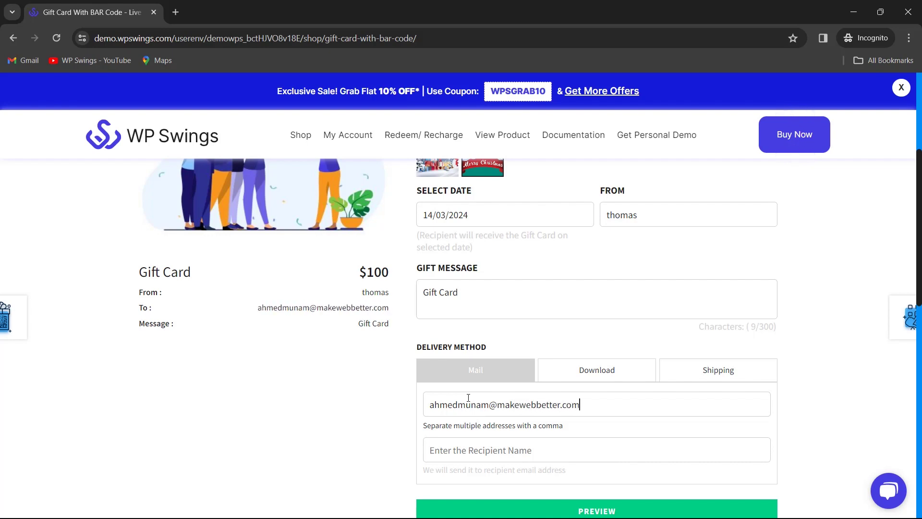
{"action": "left_click", "coordinate": [516, 456]}
{"action": "type", "text": "Ahmed"}
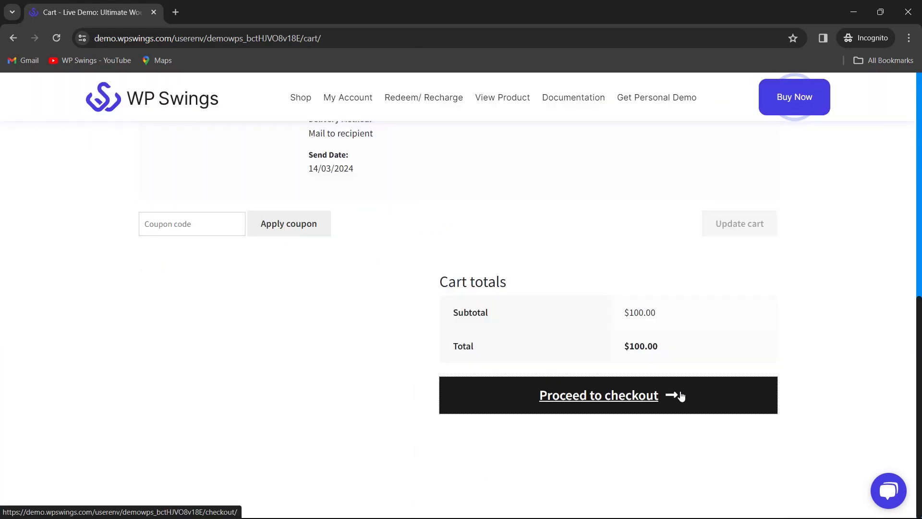
- Proceed to checkout and place the gift card order
{"action": "left_click", "coordinate": [681, 395]}
{"action": "scroll", "coordinate": [554, 366], "scroll_direction": "down", "scroll_amount": 4}
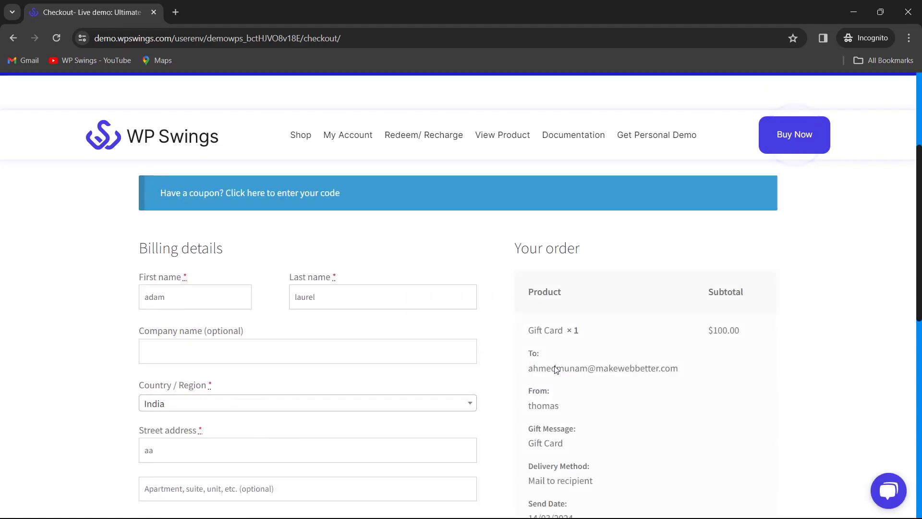
{"action": "scroll", "coordinate": [555, 369], "scroll_direction": "down", "scroll_amount": 10}
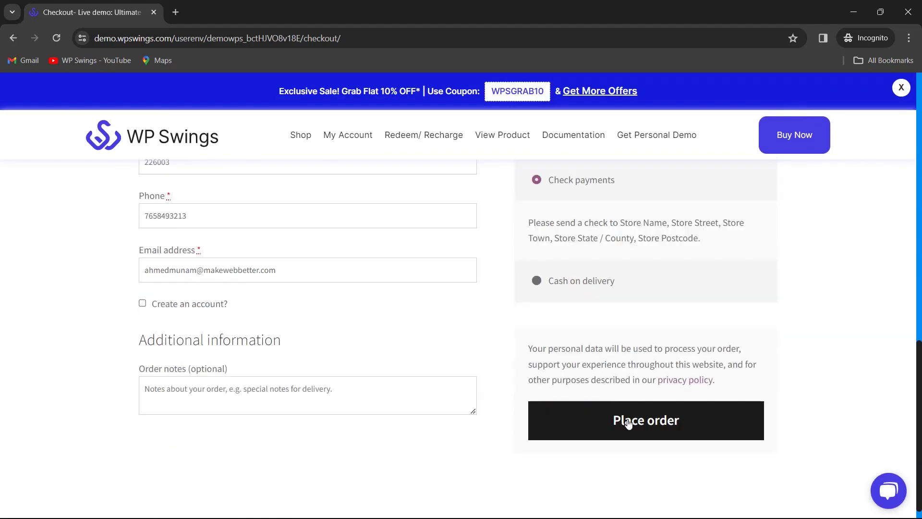
{"action": "left_click", "coordinate": [628, 423]}
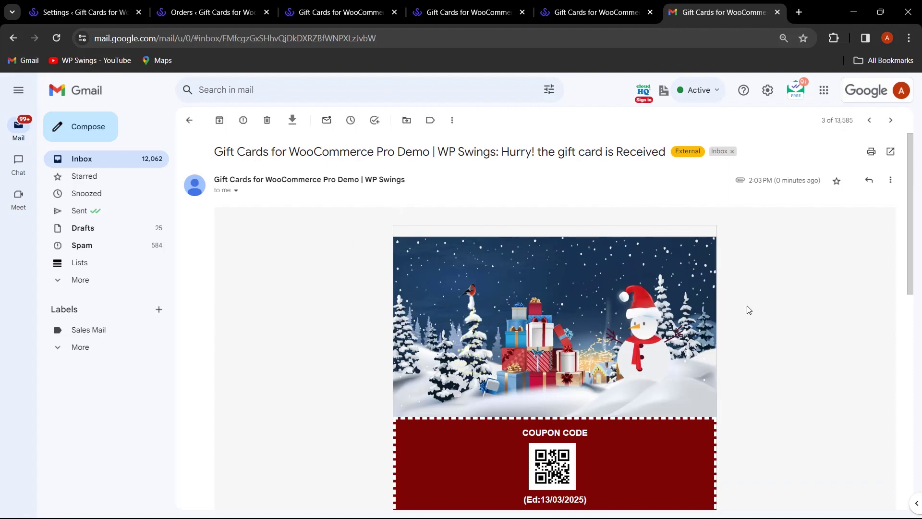
- Read through the received gift card email and highlight the $100.00/- amount
{"action": "scroll", "coordinate": [747, 309], "scroll_direction": "down", "scroll_amount": 4}
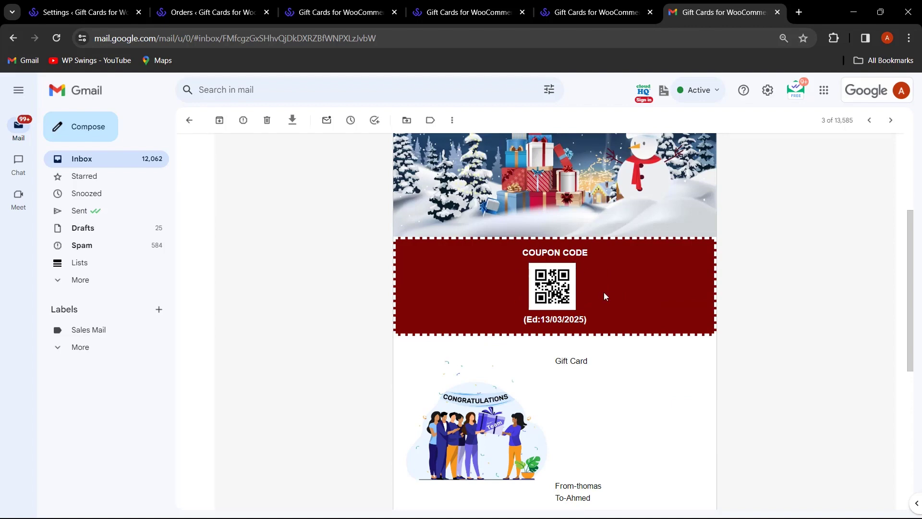
{"action": "scroll", "coordinate": [606, 294], "scroll_direction": "down", "scroll_amount": 1}
{"action": "scroll", "coordinate": [627, 326], "scroll_direction": "down", "scroll_amount": 1}
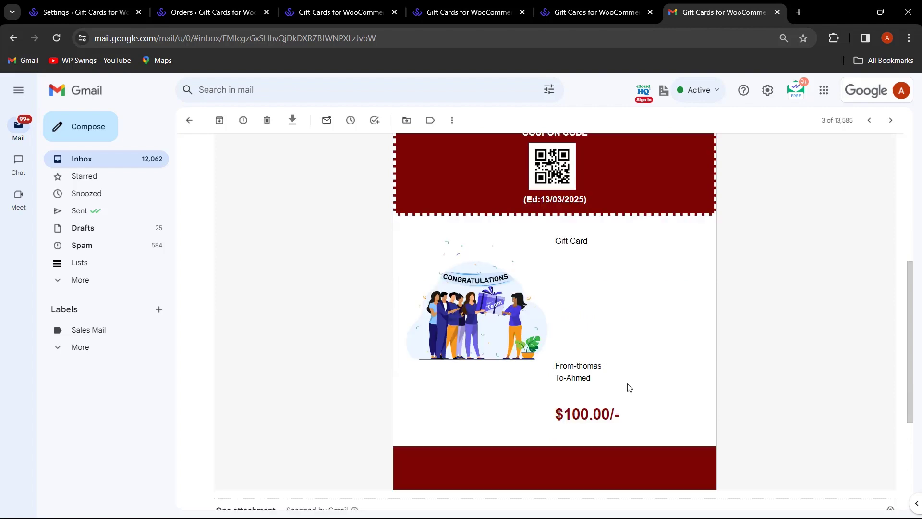
{"action": "scroll", "coordinate": [629, 385], "scroll_direction": "down", "scroll_amount": 2}
{"action": "scroll", "coordinate": [630, 387], "scroll_direction": "up", "scroll_amount": 3}
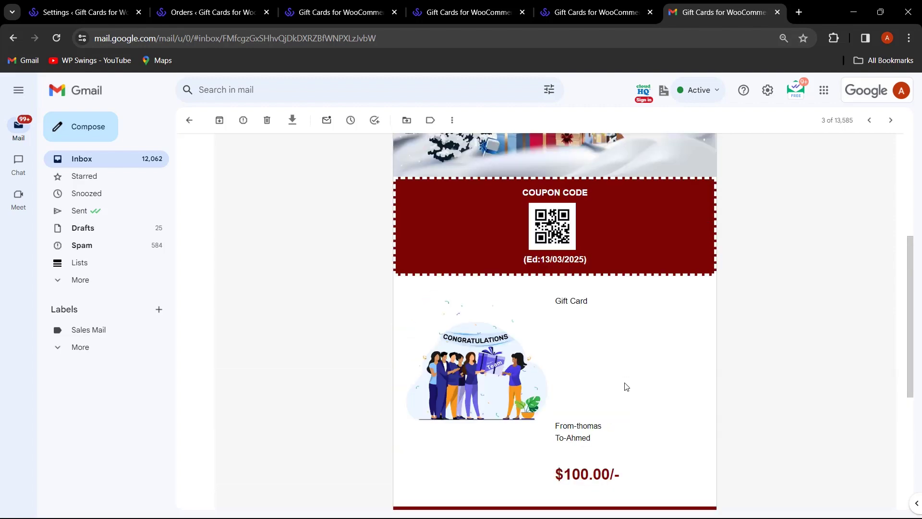
{"action": "scroll", "coordinate": [627, 385], "scroll_direction": "down", "scroll_amount": 2}
{"action": "left_click_drag", "start_coordinate": [553, 358], "coordinate": [479, 337]}
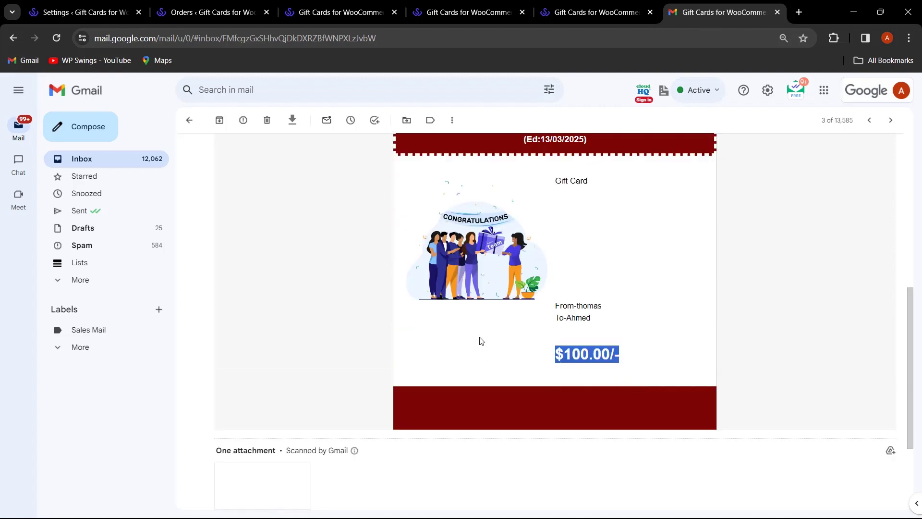
{"action": "left_click", "coordinate": [480, 337]}
- Highlight the gift card price, then go back to the Settings ‹ Gift Cards tab
{"action": "scroll", "coordinate": [492, 347], "scroll_direction": "up", "scroll_amount": 7}
{"action": "scroll", "coordinate": [492, 347], "scroll_direction": "down", "scroll_amount": 6}
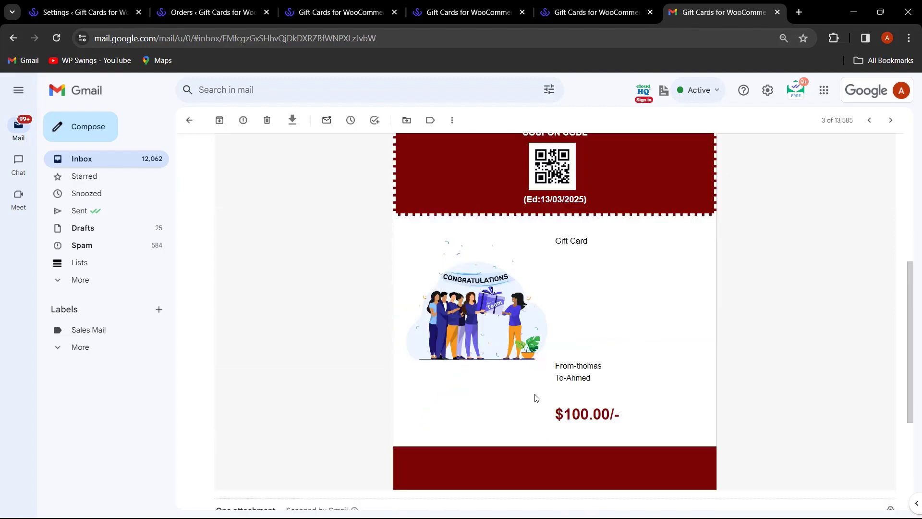
{"action": "left_click_drag", "start_coordinate": [570, 416], "coordinate": [631, 417]}
{"action": "scroll", "coordinate": [648, 393], "scroll_direction": "up", "scroll_amount": 6}
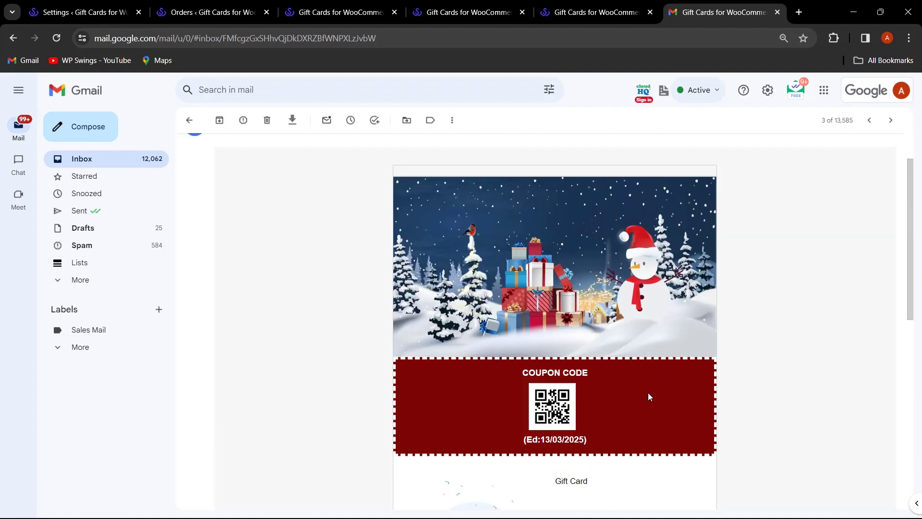
{"action": "left_click", "coordinate": [89, 14]}
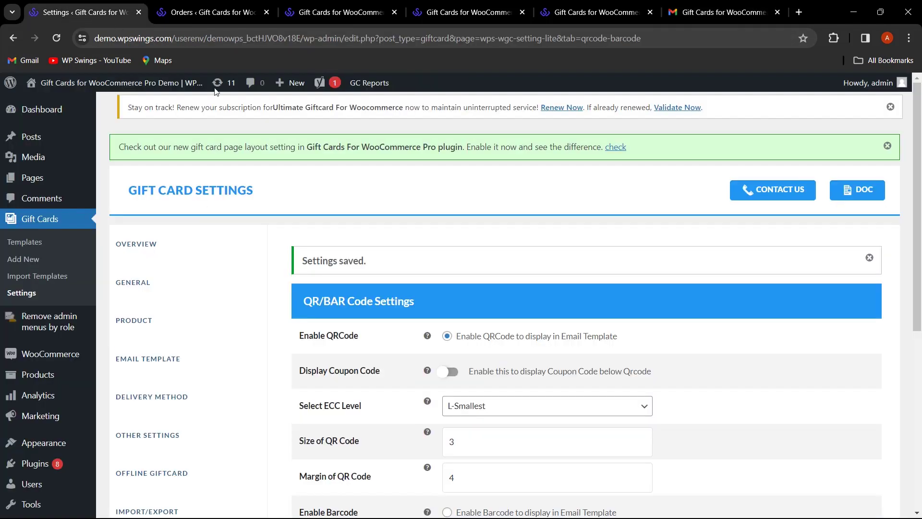
{"action": "scroll", "coordinate": [401, 306], "scroll_direction": "down", "scroll_amount": 3}
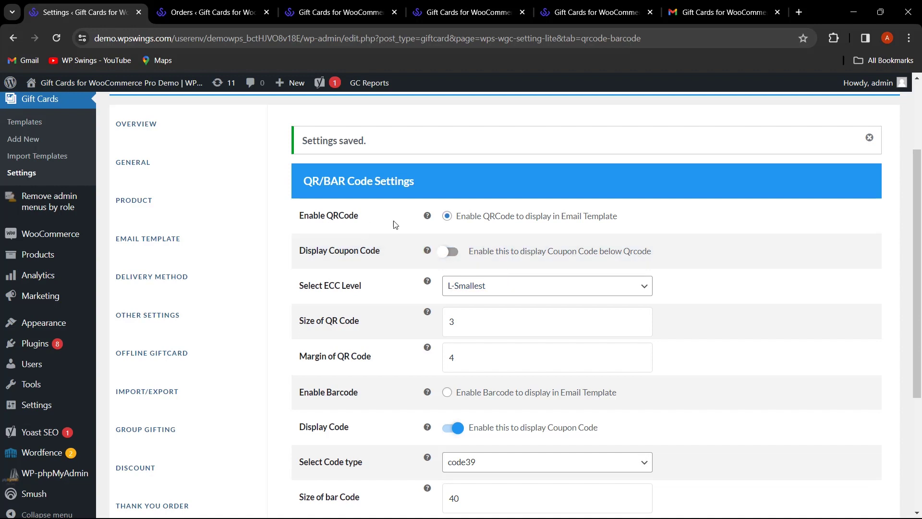
{"action": "scroll", "coordinate": [393, 226], "scroll_direction": "down", "scroll_amount": 1}
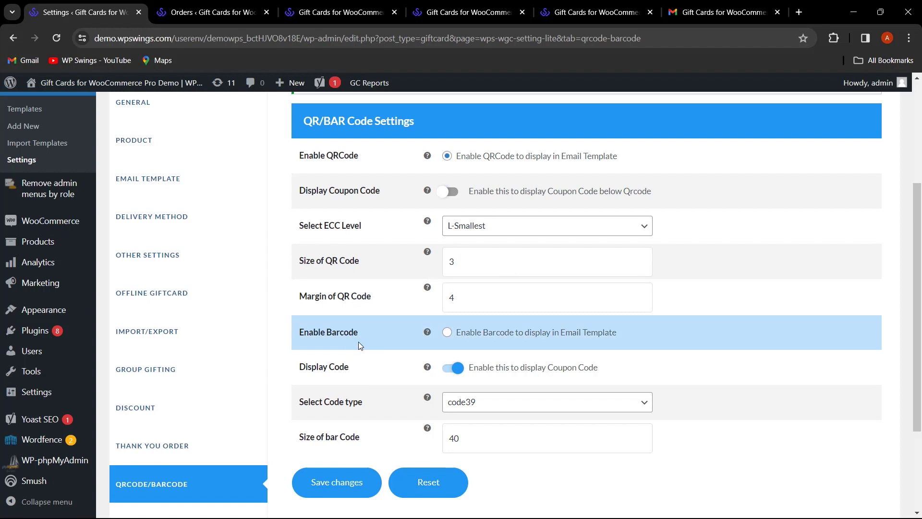
{"action": "scroll", "coordinate": [378, 200], "scroll_direction": "down", "scroll_amount": 3}
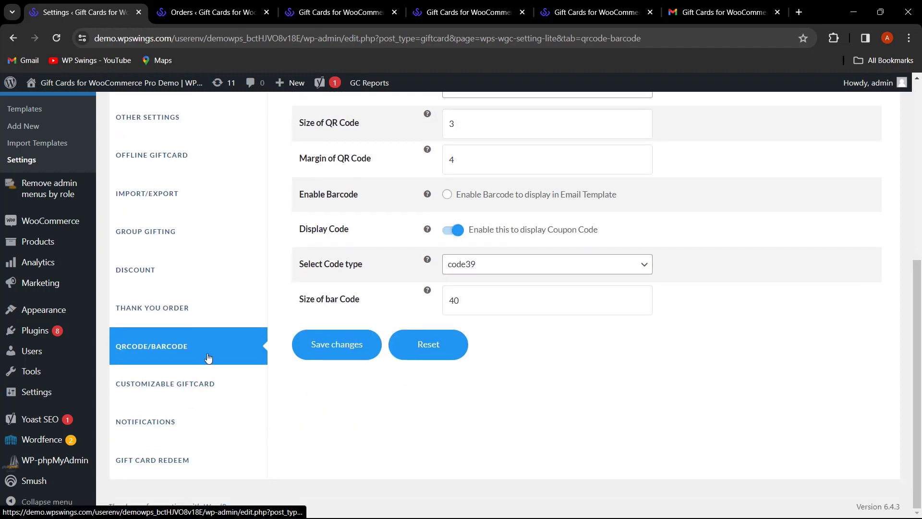
- Create a new draft 'Customize Your Gift Card' product from the Customizable Gift Card settings
{"action": "left_click", "coordinate": [209, 394]}
{"action": "scroll", "coordinate": [432, 322], "scroll_direction": "down", "scroll_amount": 1}
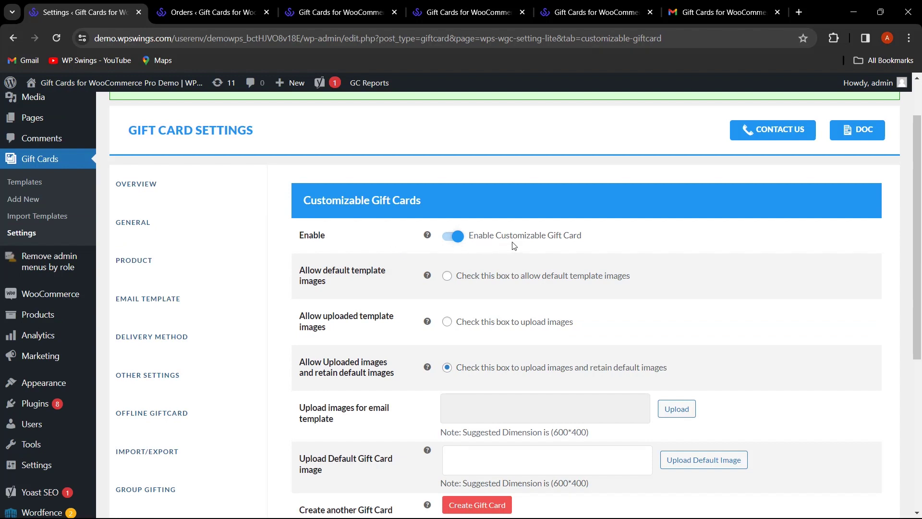
{"action": "scroll", "coordinate": [628, 276], "scroll_direction": "down", "scroll_amount": 2}
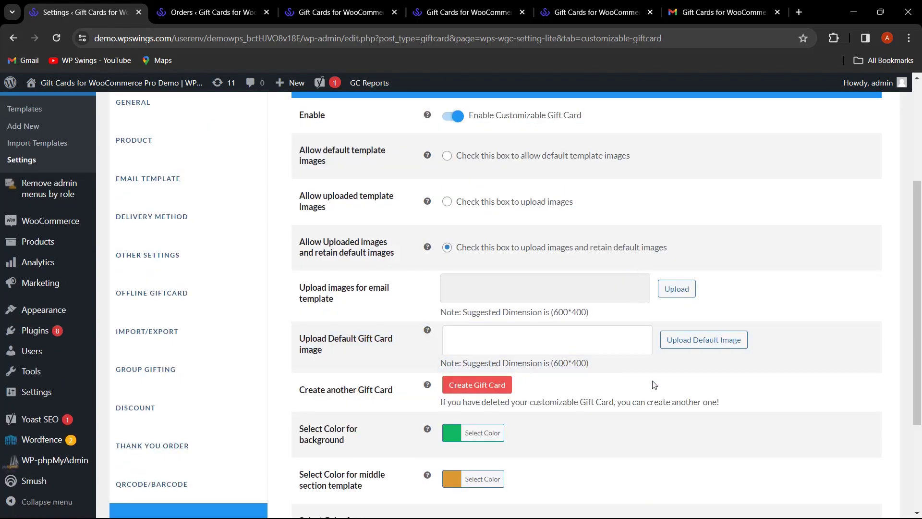
{"action": "left_click", "coordinate": [489, 392]}
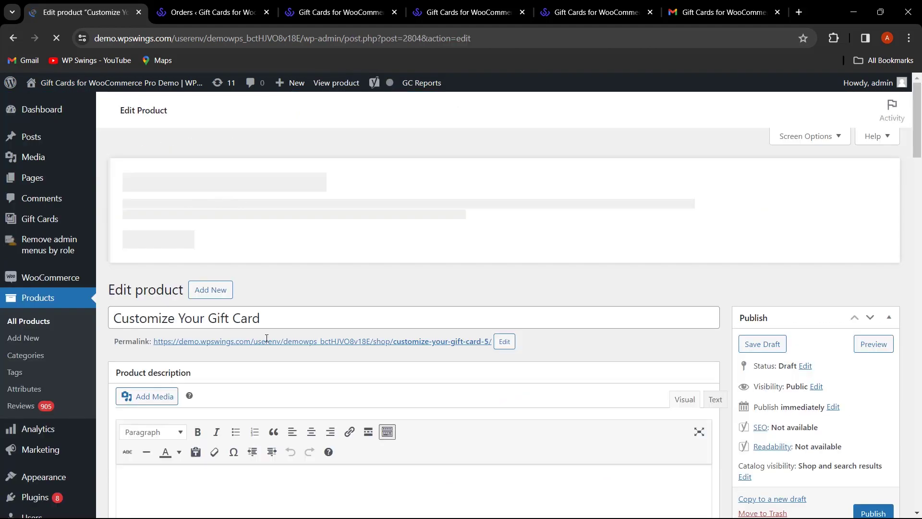
- Change the product title from 'Customize Your Gift Card' to 'Easter Gift Card'
{"action": "left_click_drag", "start_coordinate": [207, 327], "coordinate": [114, 322]}
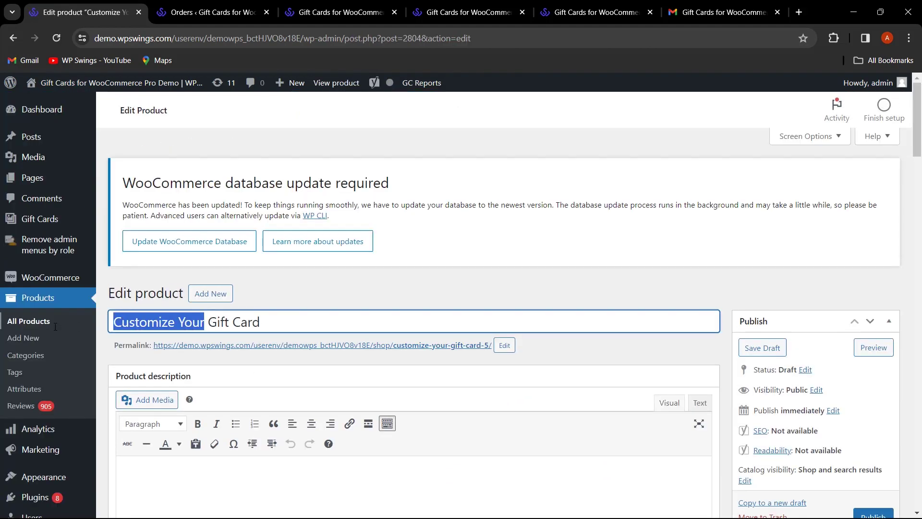
{"action": "type", "text": "Easter"}
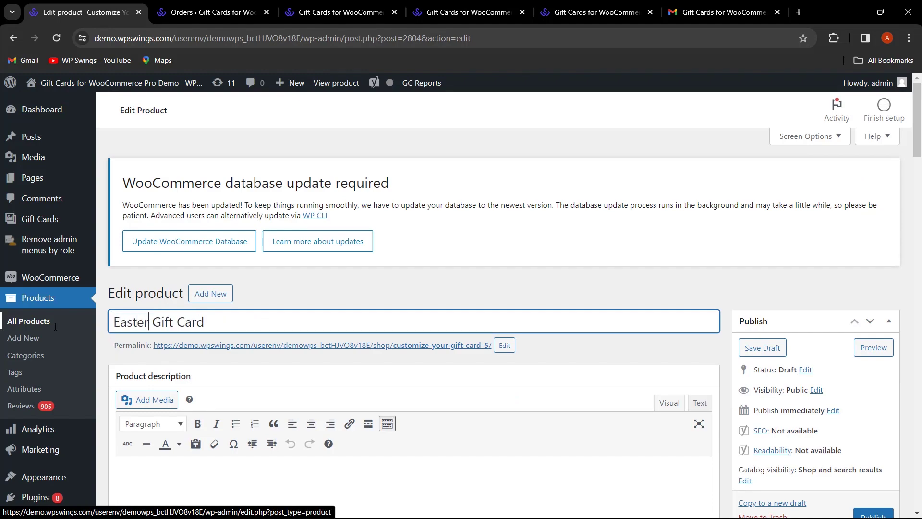
{"action": "scroll", "coordinate": [335, 333], "scroll_direction": "down", "scroll_amount": 7}
{"action": "scroll", "coordinate": [522, 353], "scroll_direction": "down", "scroll_amount": 10}
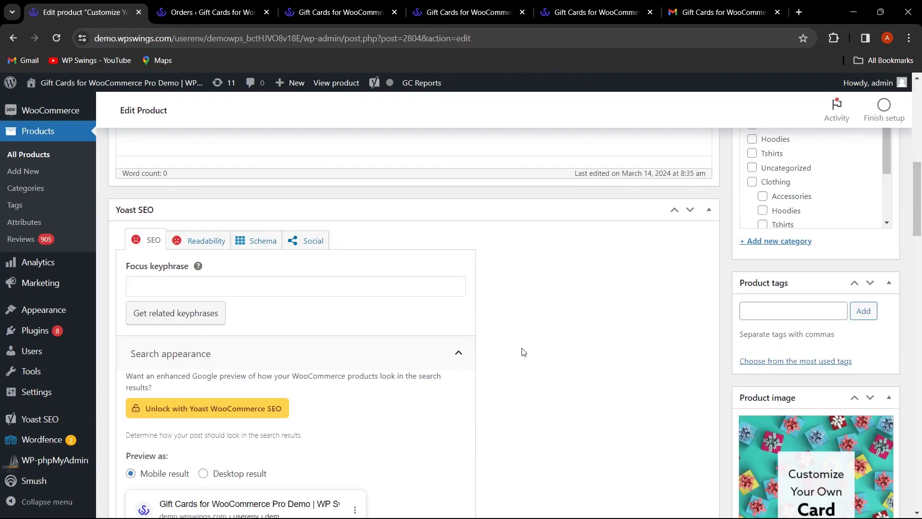
{"action": "scroll", "coordinate": [522, 353], "scroll_direction": "up", "scroll_amount": 17}
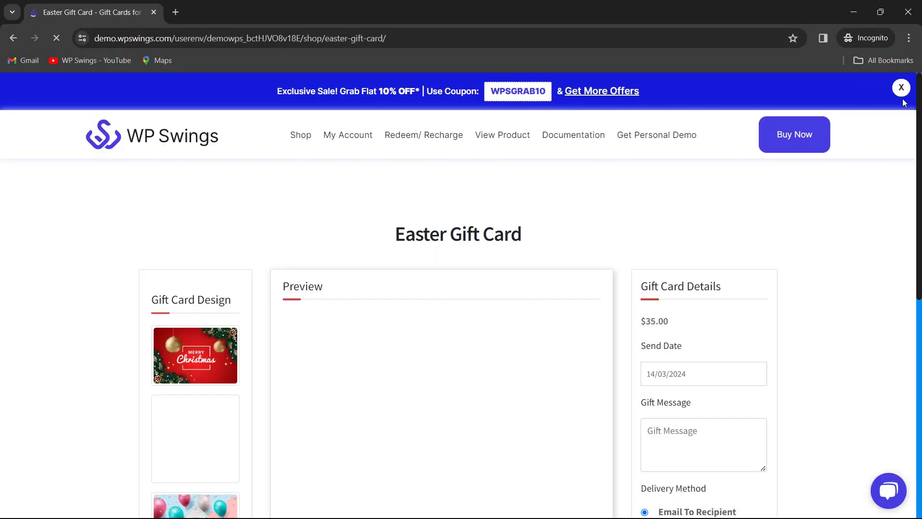
- Preview the Christmas, Happy New Year and Anniversary designs on the Easter Gift Card
{"action": "scroll", "coordinate": [784, 282], "scroll_direction": "down", "scroll_amount": 3}
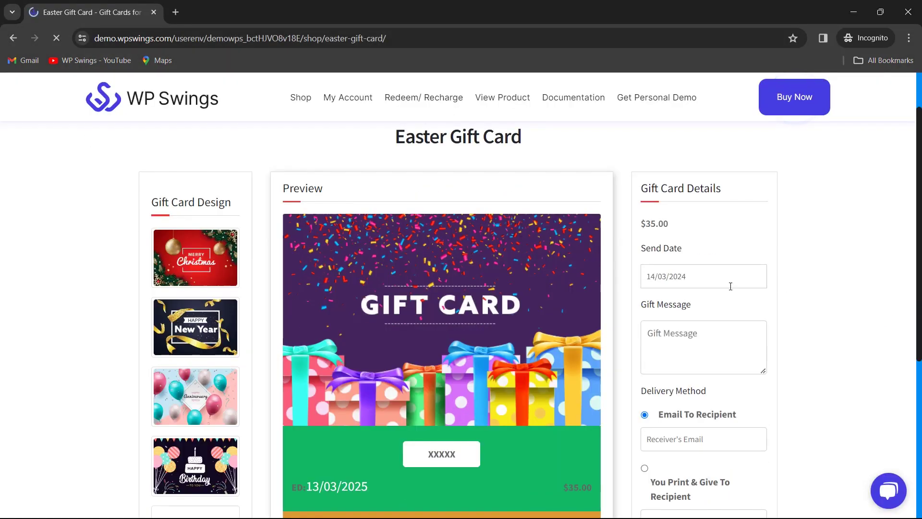
{"action": "scroll", "coordinate": [375, 292], "scroll_direction": "up", "scroll_amount": 1}
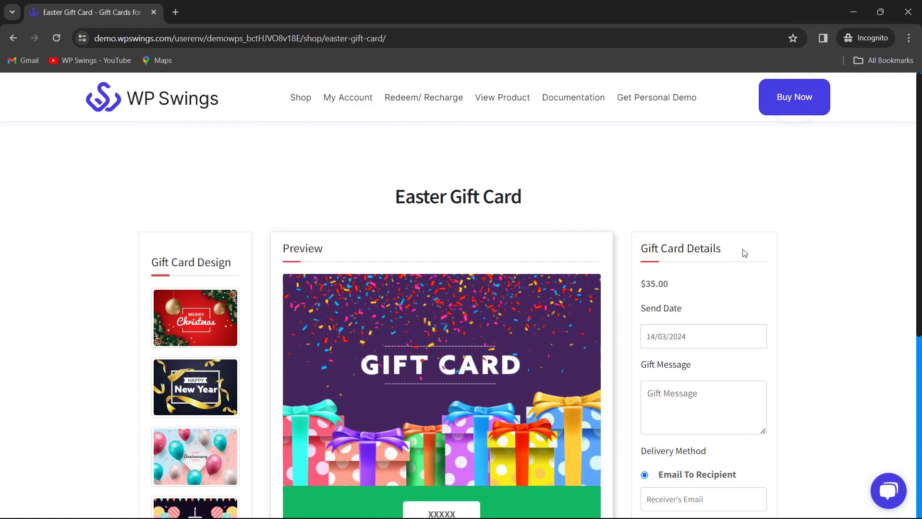
{"action": "scroll", "coordinate": [721, 247], "scroll_direction": "down", "scroll_amount": 2}
{"action": "scroll", "coordinate": [715, 253], "scroll_direction": "up", "scroll_amount": 2}
{"action": "scroll", "coordinate": [703, 257], "scroll_direction": "down", "scroll_amount": 2}
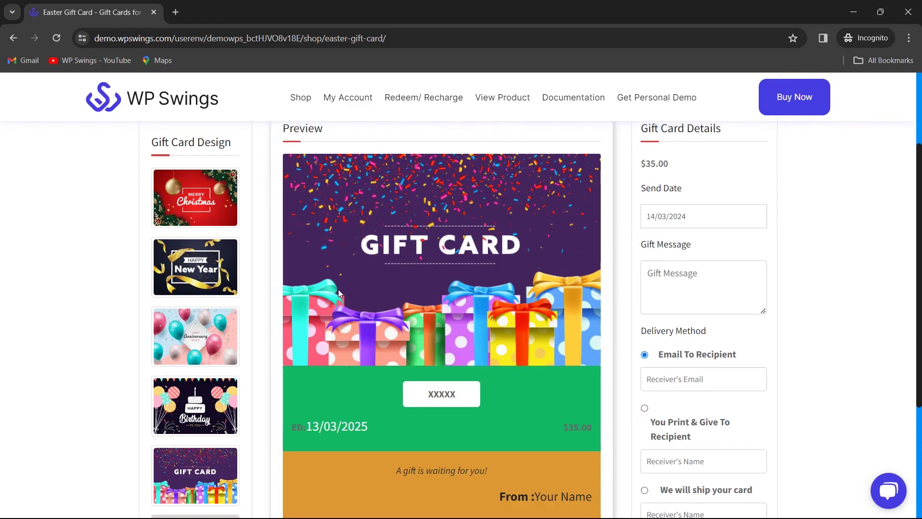
{"action": "scroll", "coordinate": [225, 289], "scroll_direction": "up", "scroll_amount": 1}
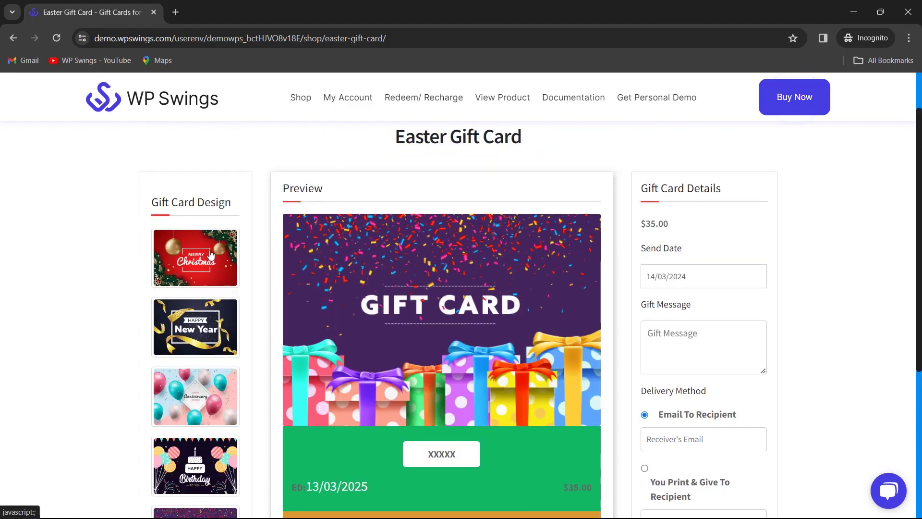
{"action": "left_click", "coordinate": [194, 265]}
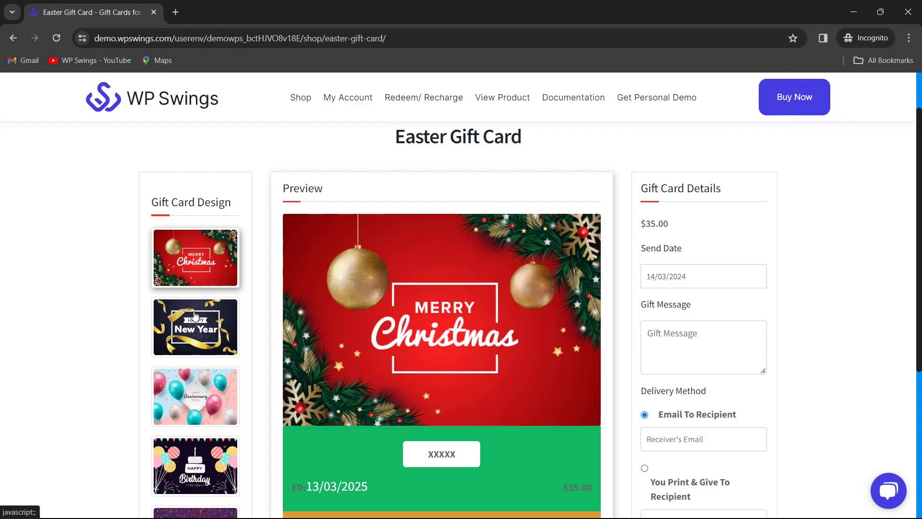
{"action": "left_click", "coordinate": [193, 322]}
{"action": "left_click", "coordinate": [197, 392]}
- Preview the Birthday and colourful Gift Card designs
{"action": "scroll", "coordinate": [198, 399], "scroll_direction": "down", "scroll_amount": 1}
{"action": "left_click", "coordinate": [208, 388]}
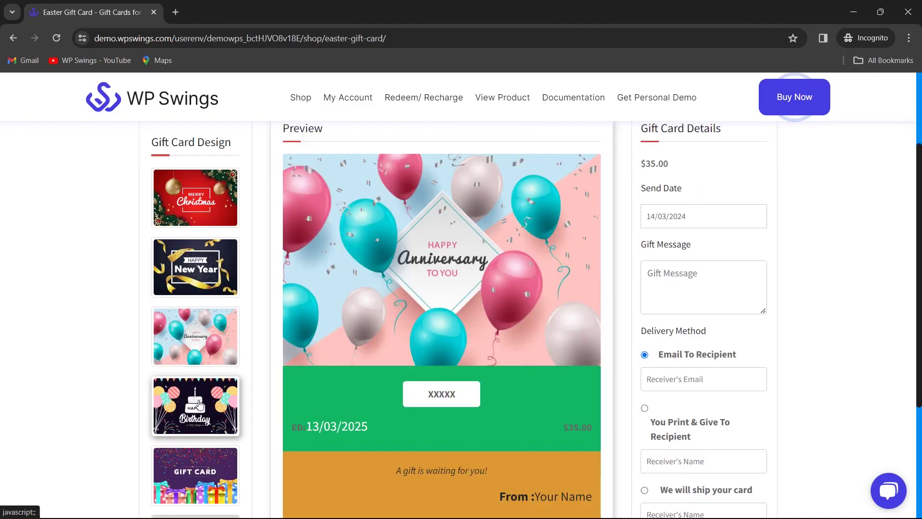
{"action": "scroll", "coordinate": [206, 404], "scroll_direction": "down", "scroll_amount": 4}
{"action": "left_click", "coordinate": [195, 295]}
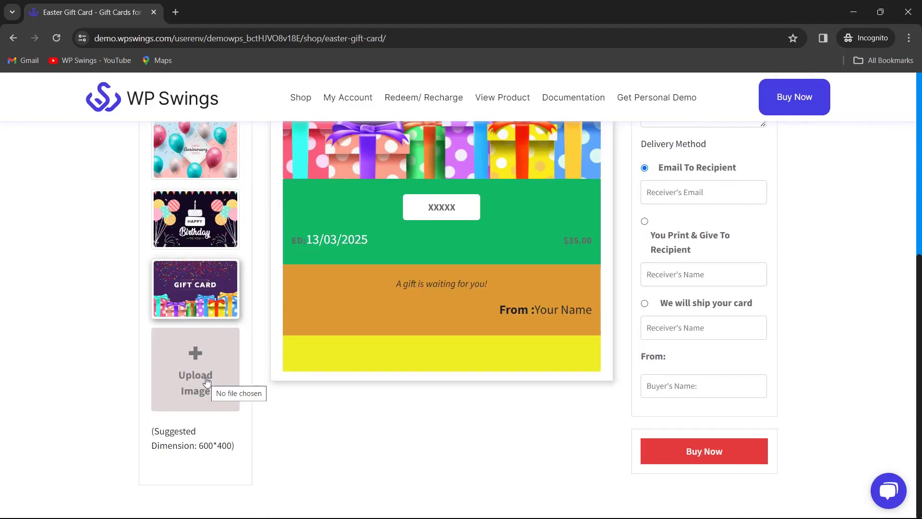
{"action": "scroll", "coordinate": [459, 405], "scroll_direction": "up", "scroll_amount": 4}
{"action": "scroll", "coordinate": [461, 402], "scroll_direction": "down", "scroll_amount": 1}
{"action": "scroll", "coordinate": [509, 335], "scroll_direction": "up", "scroll_amount": 4}
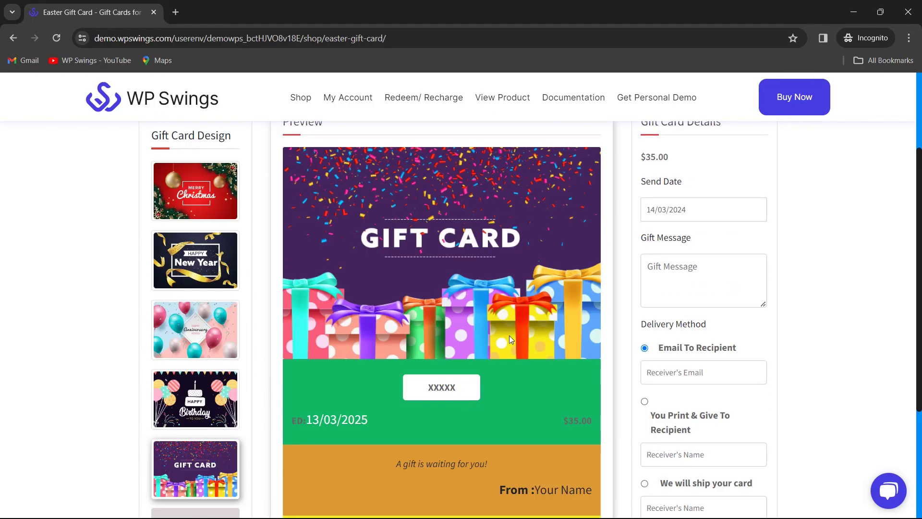
{"action": "scroll", "coordinate": [512, 334], "scroll_direction": "down", "scroll_amount": 5}
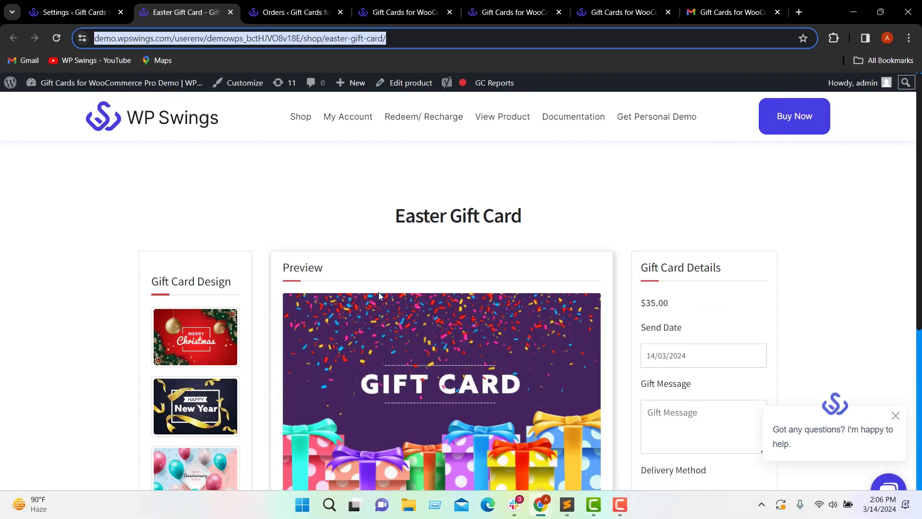
- Change the customizable gift card background colour to bright green
{"action": "left_click", "coordinate": [75, 12]}
{"action": "scroll", "coordinate": [465, 384], "scroll_direction": "down", "scroll_amount": 2}
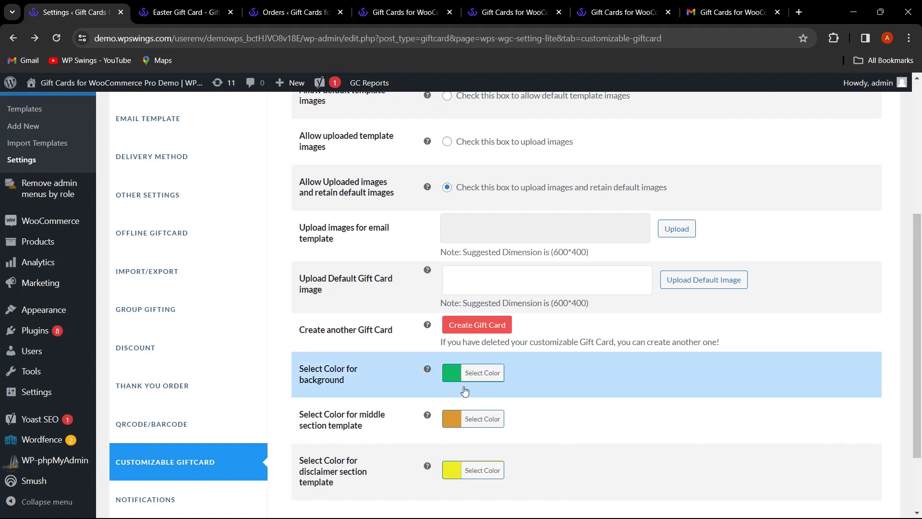
{"action": "scroll", "coordinate": [411, 393], "scroll_direction": "down", "scroll_amount": 2}
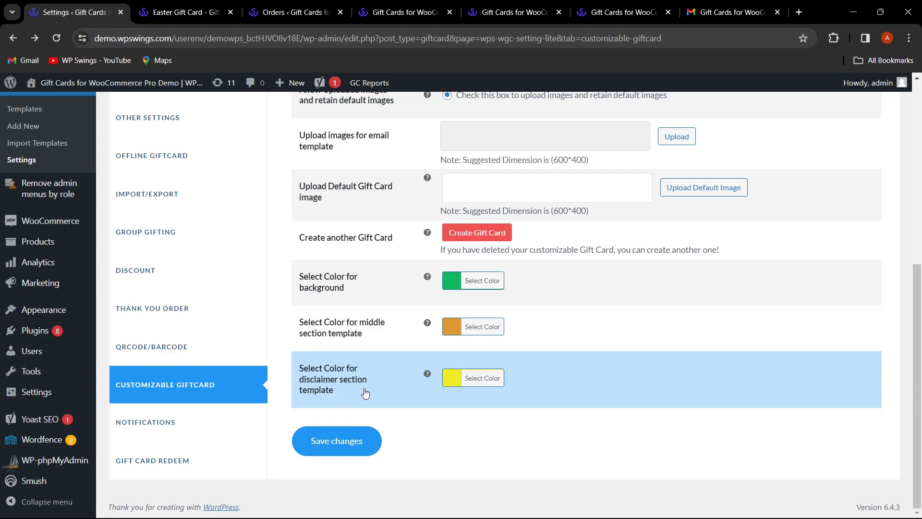
{"action": "left_click", "coordinate": [453, 288]}
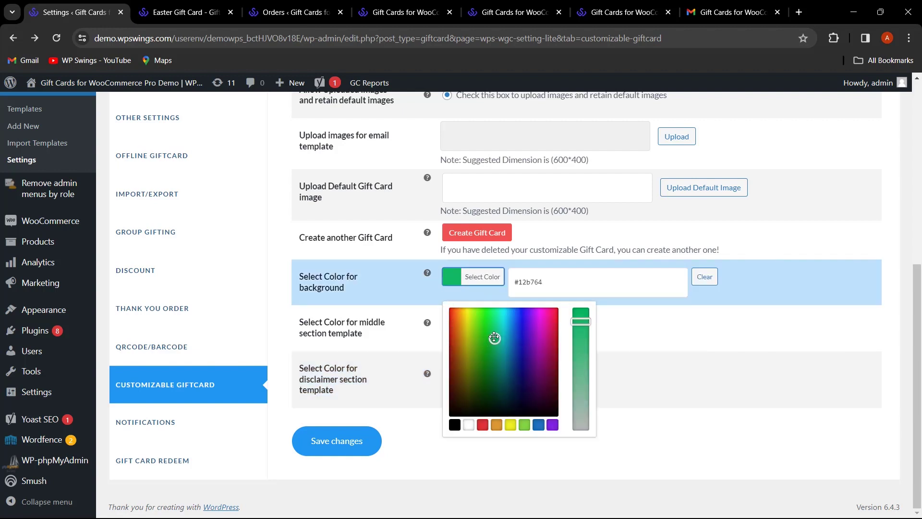
{"action": "mouse_move", "coordinate": [495, 338]}
{"action": "left_mouse_down"}
{"action": "mouse_move", "coordinate": [486, 371]}
{"action": "mouse_move", "coordinate": [479, 320]}
{"action": "left_mouse_up"}
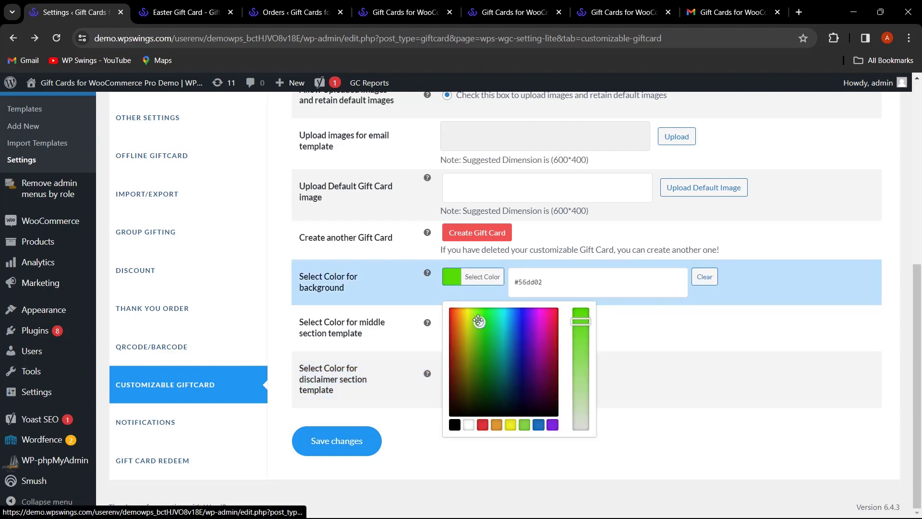
- Make the middle section blue and the disclaimer section orange
{"action": "left_click", "coordinate": [658, 360]}
{"action": "left_click", "coordinate": [473, 373]}
{"action": "left_click", "coordinate": [463, 429]}
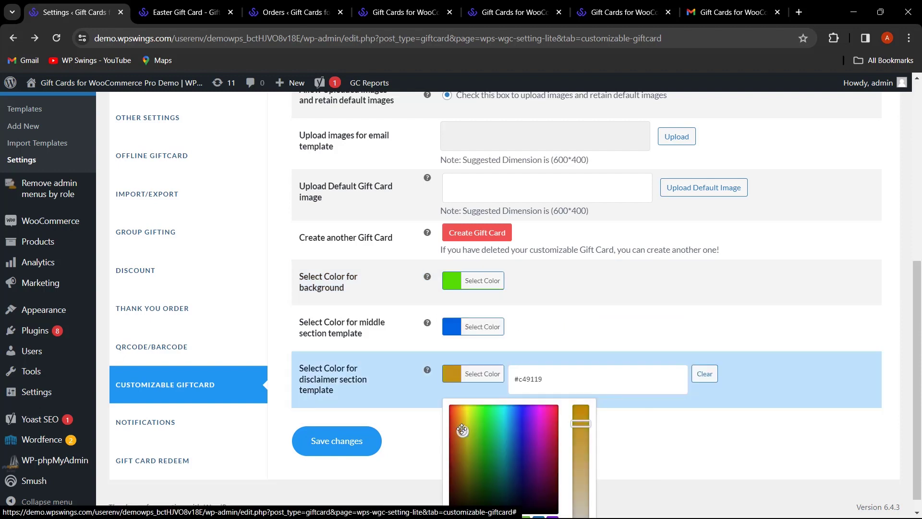
{"action": "left_click_drag", "start_coordinate": [462, 430], "coordinate": [460, 414]}
{"action": "left_click", "coordinate": [405, 426]}
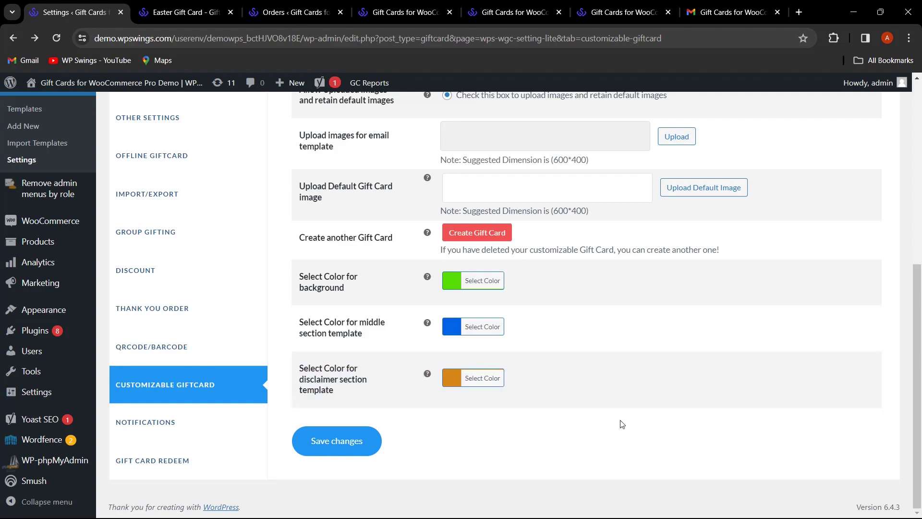
{"action": "scroll", "coordinate": [549, 418], "scroll_direction": "up", "scroll_amount": 1}
{"action": "scroll", "coordinate": [618, 425], "scroll_direction": "down", "scroll_amount": 2}
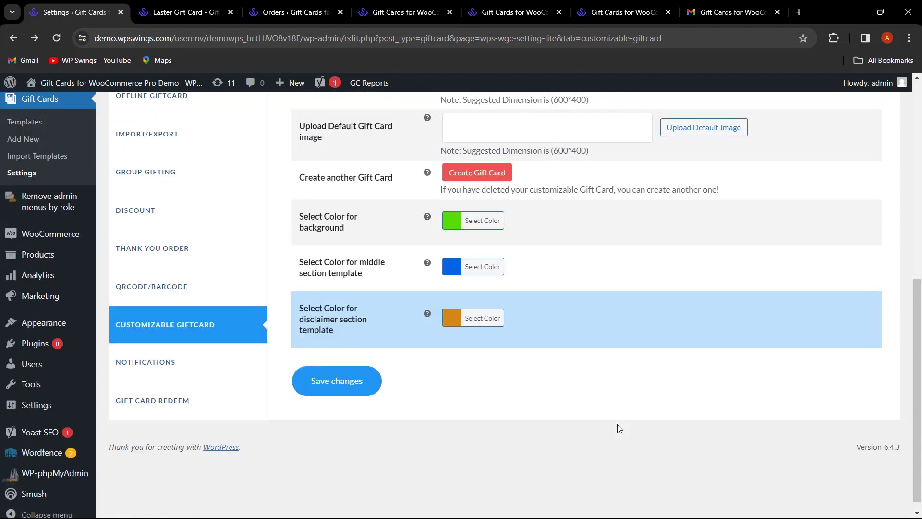
- Allow only uploaded template images and save the customizable gift card settings
{"action": "scroll", "coordinate": [617, 424], "scroll_direction": "up", "scroll_amount": 2}
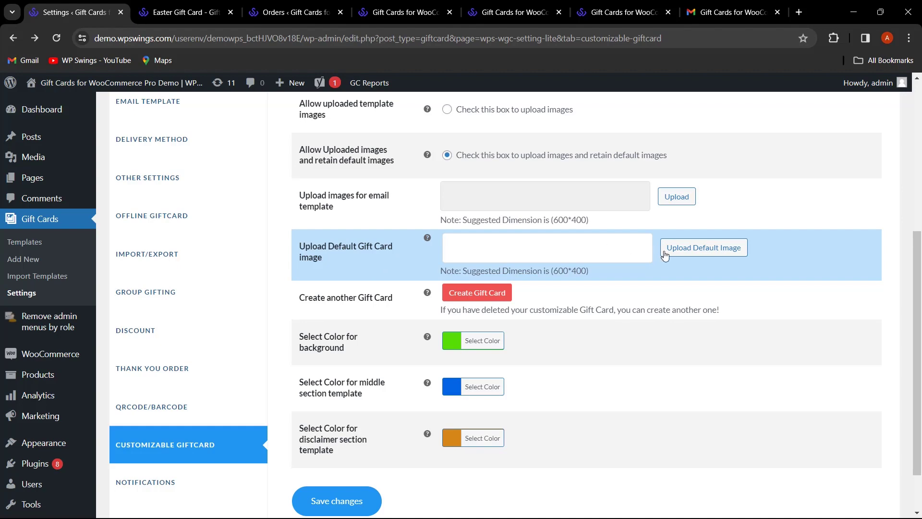
{"action": "scroll", "coordinate": [396, 335], "scroll_direction": "up", "scroll_amount": 1}
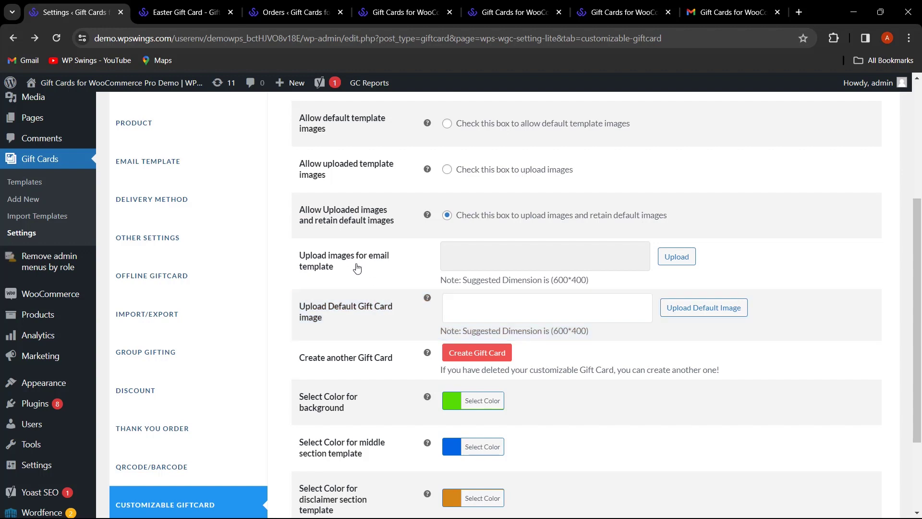
{"action": "scroll", "coordinate": [356, 268], "scroll_direction": "up", "scroll_amount": 1}
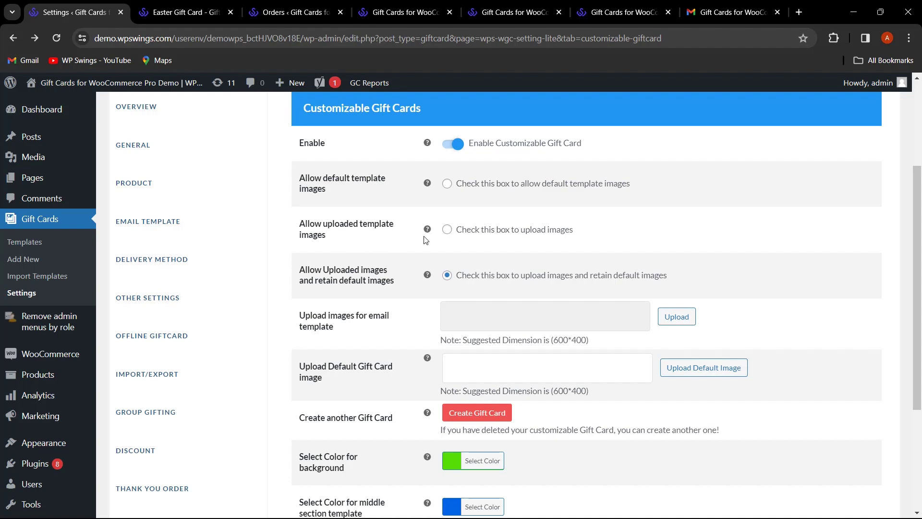
{"action": "left_click", "coordinate": [447, 229]}
{"action": "scroll", "coordinate": [514, 297], "scroll_direction": "down", "scroll_amount": 5}
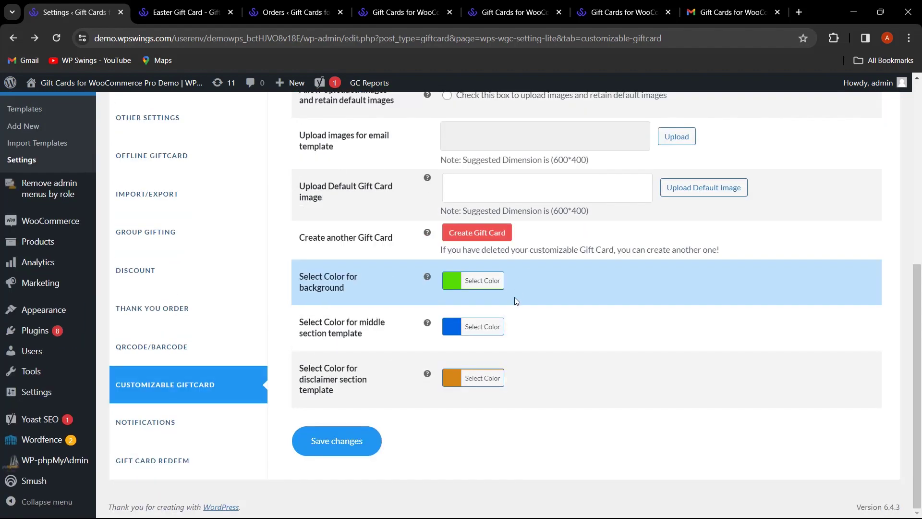
{"action": "left_click", "coordinate": [360, 449]}
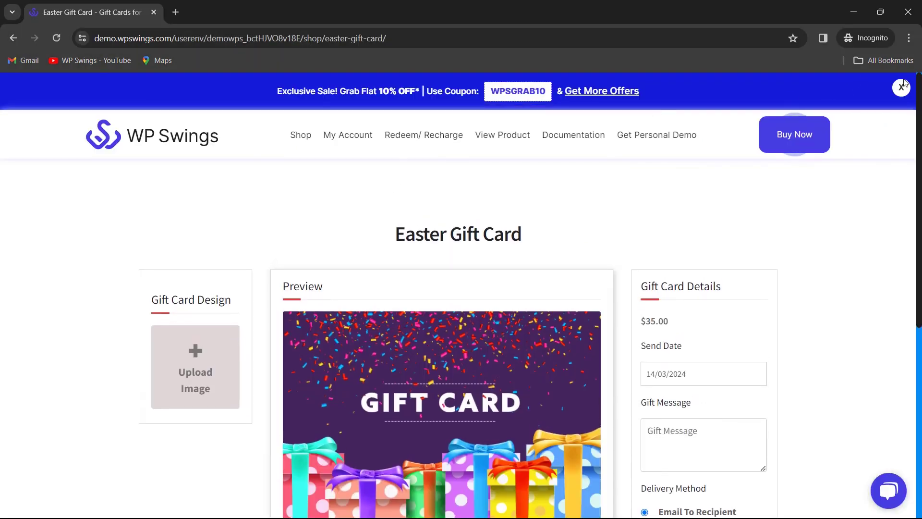
{"action": "left_click", "coordinate": [902, 88]}
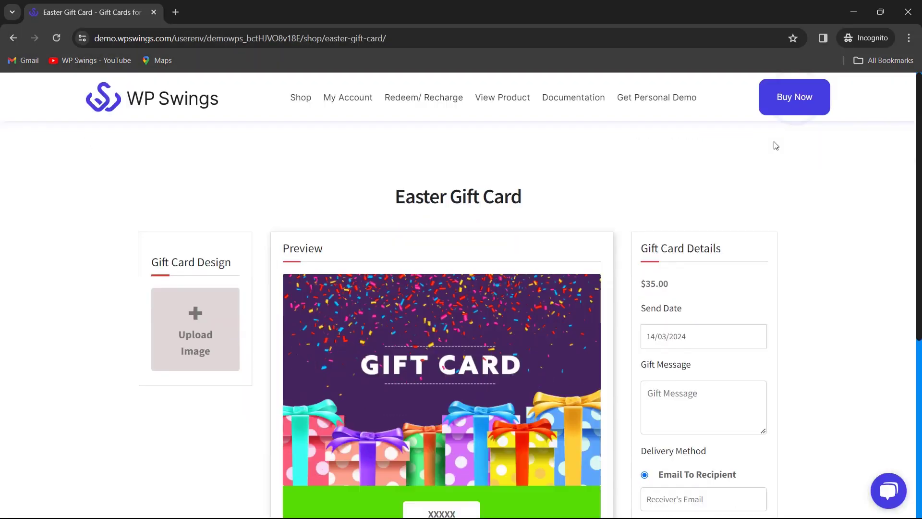
- Scroll through the Easter Gift Card preview to check its green, blue and orange sections
{"action": "scroll", "coordinate": [264, 260], "scroll_direction": "down", "scroll_amount": 1}
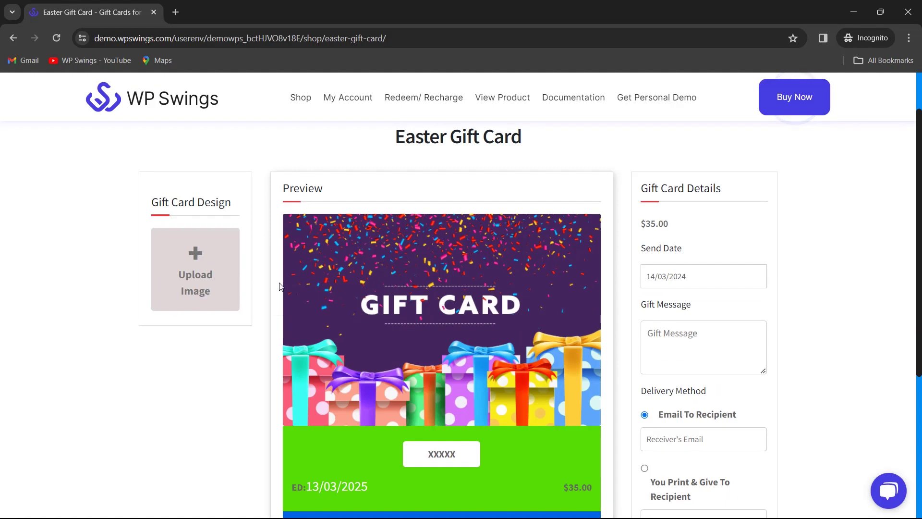
{"action": "scroll", "coordinate": [473, 310], "scroll_direction": "down", "scroll_amount": 2}
{"action": "scroll", "coordinate": [473, 307], "scroll_direction": "down", "scroll_amount": 1}
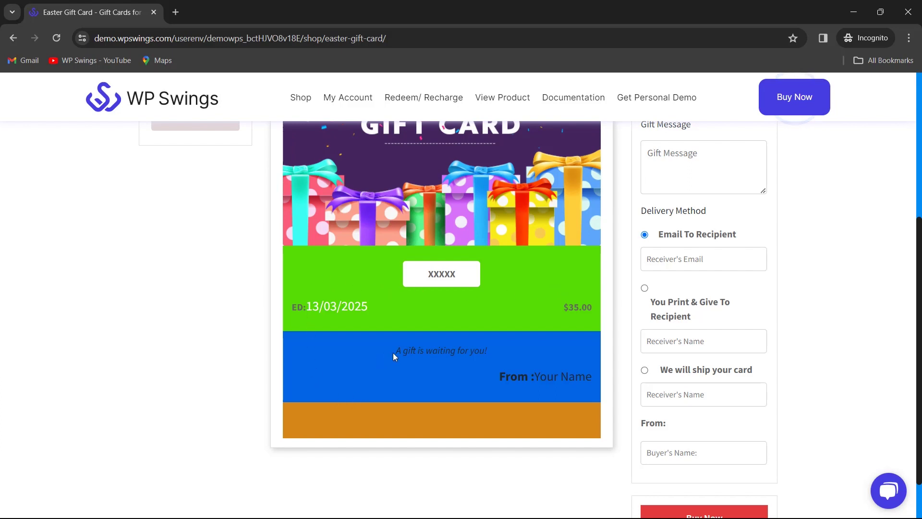
{"action": "scroll", "coordinate": [397, 295], "scroll_direction": "up", "scroll_amount": 3}
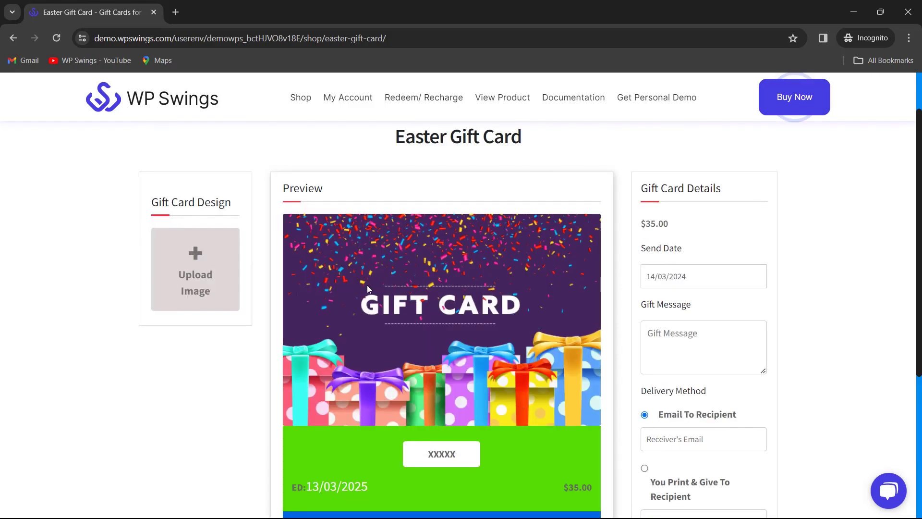
- Switch back to the Customizable Gift Cards settings window
{"action": "left_click", "coordinate": [540, 503]}
{"action": "left_click", "coordinate": [480, 441]}
{"action": "scroll", "coordinate": [349, 333], "scroll_direction": "down", "scroll_amount": 3}
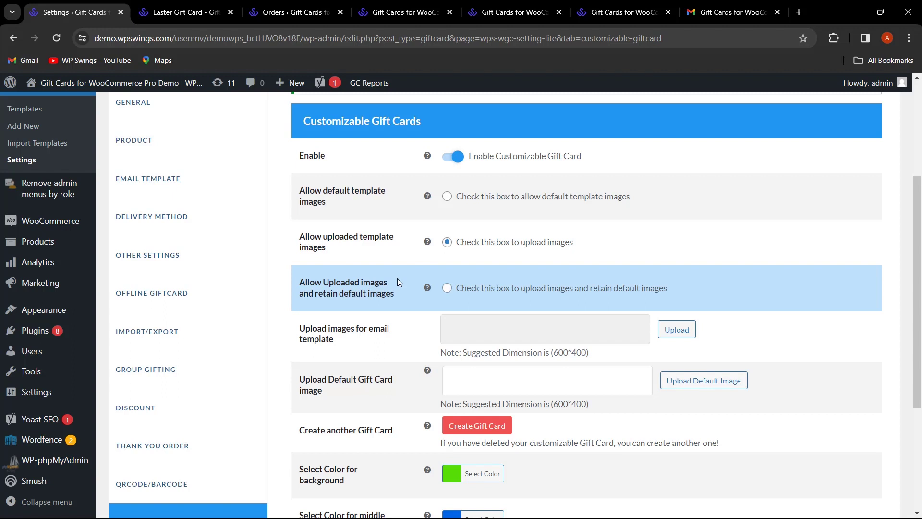
- Allow uploaded images while retaining default templates, then bring up the gift card email in Gmail
{"action": "left_click", "coordinate": [446, 288]}
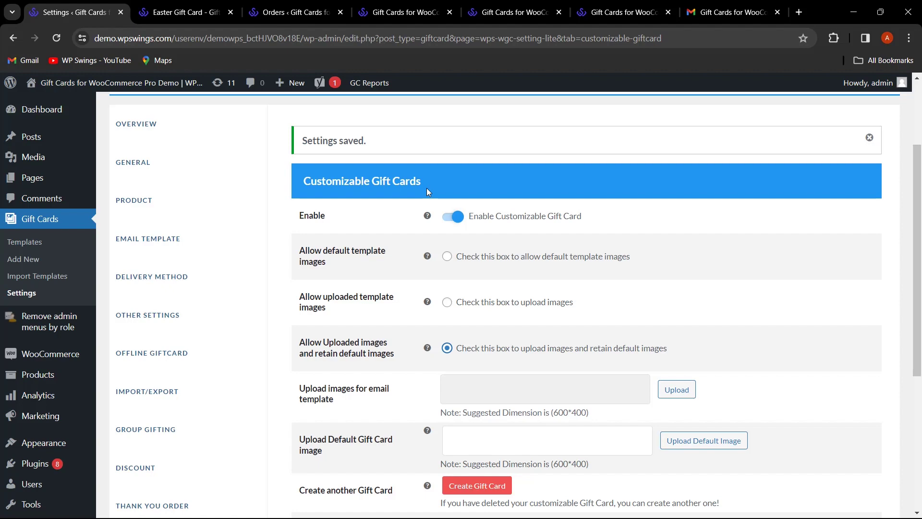
{"action": "scroll", "coordinate": [446, 250], "scroll_direction": "down", "scroll_amount": 5}
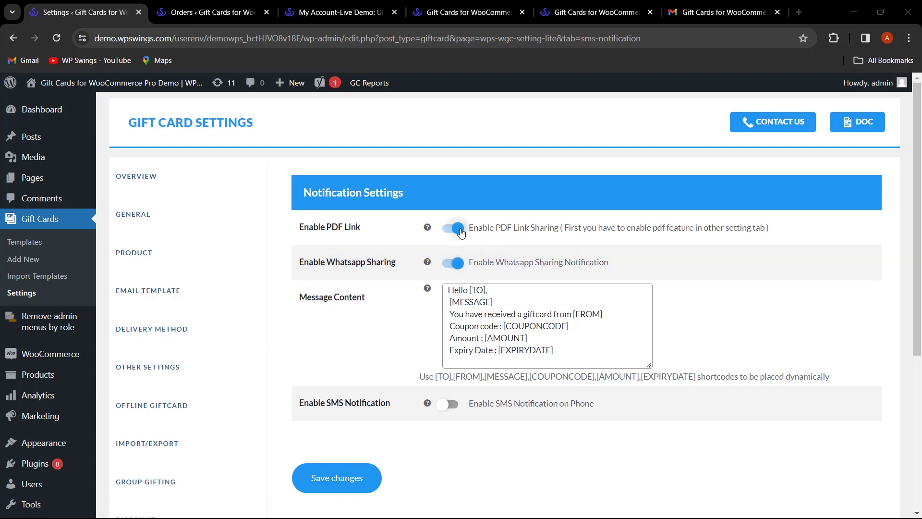
{"action": "left_click", "coordinate": [713, 8]}
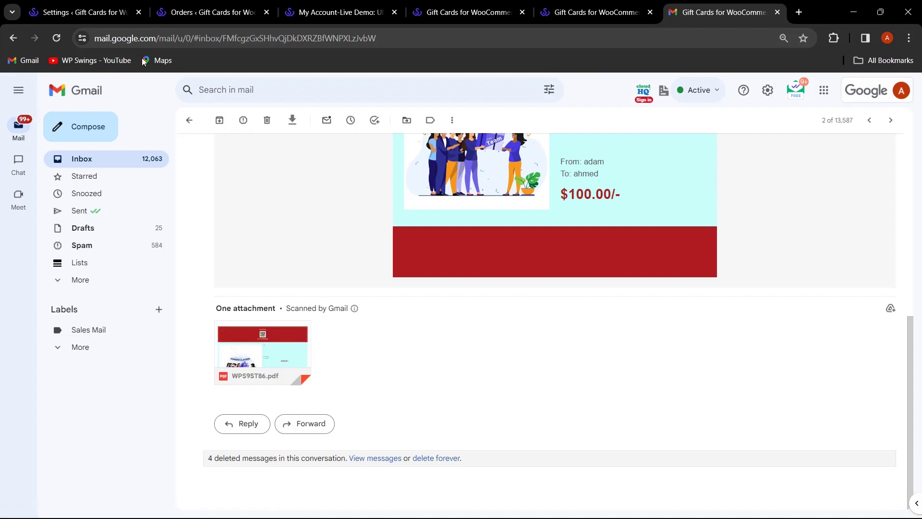
- Share the order's gift card to WhatsApp from the storefront order page, with its coupon code and PDF link
{"action": "left_click", "coordinate": [104, 14]}
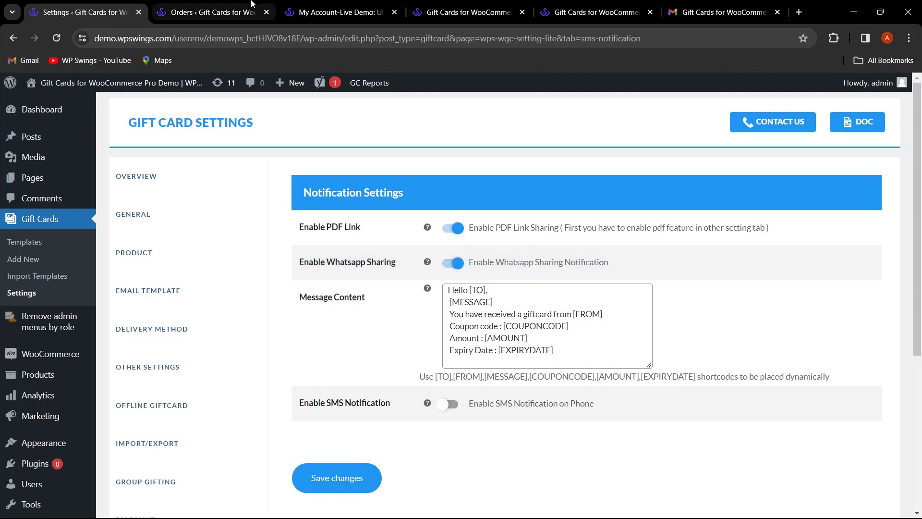
{"action": "left_click", "coordinate": [338, 12]}
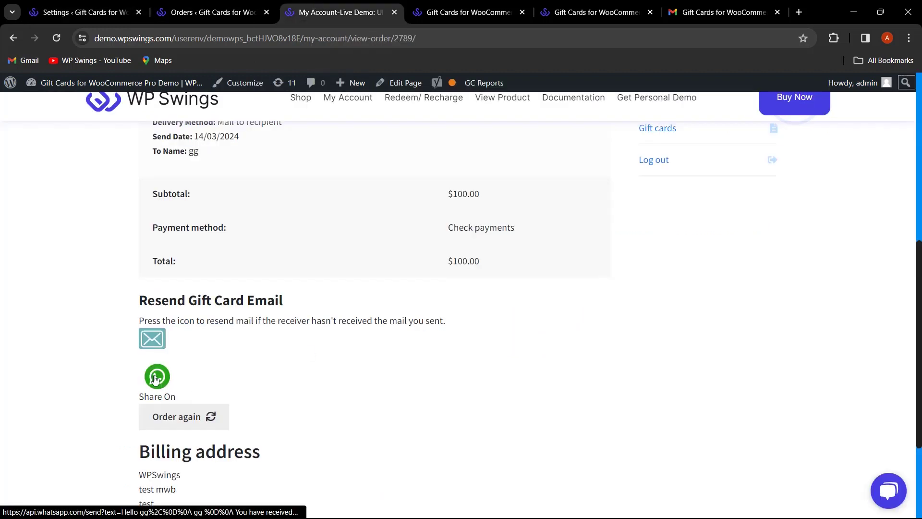
{"action": "left_click", "coordinate": [159, 379]}
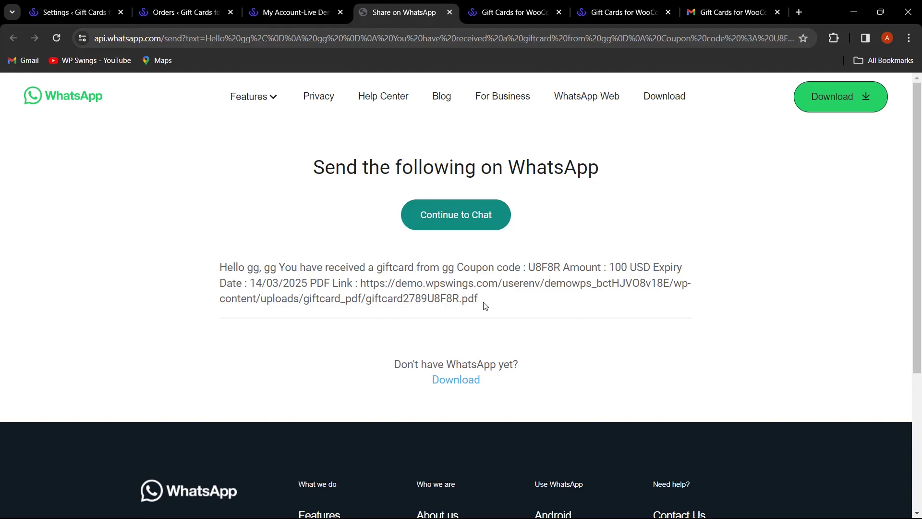
- After reviewing the prefilled WhatsApp gift card message, go back to the Notification Settings tab
{"action": "left_click", "coordinate": [75, 12]}
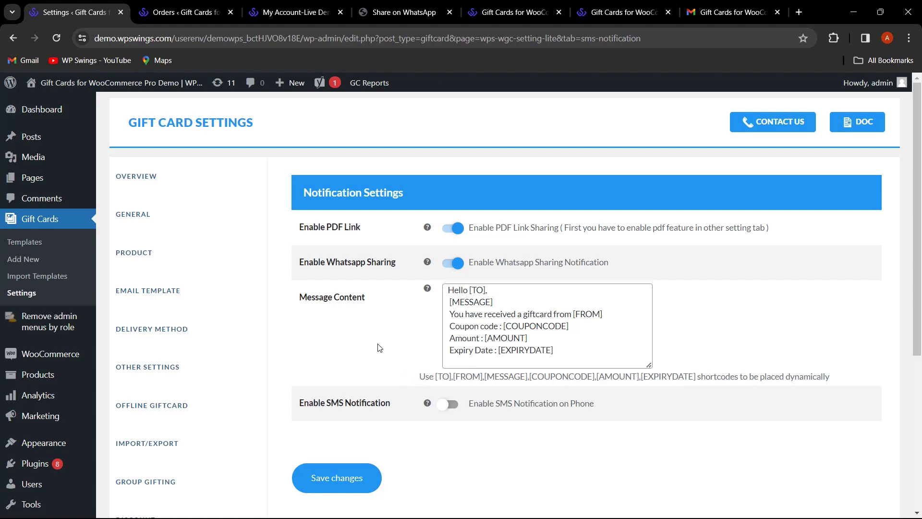
{"action": "scroll", "coordinate": [379, 348], "scroll_direction": "down", "scroll_amount": 5}
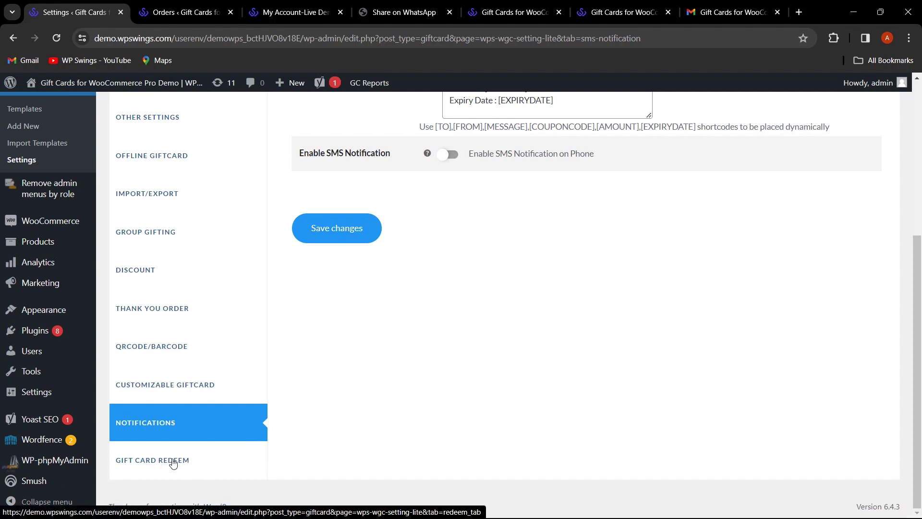
{"action": "scroll", "coordinate": [369, 432], "scroll_direction": "up", "scroll_amount": 1}
{"action": "scroll", "coordinate": [370, 434], "scroll_direction": "down", "scroll_amount": 2}
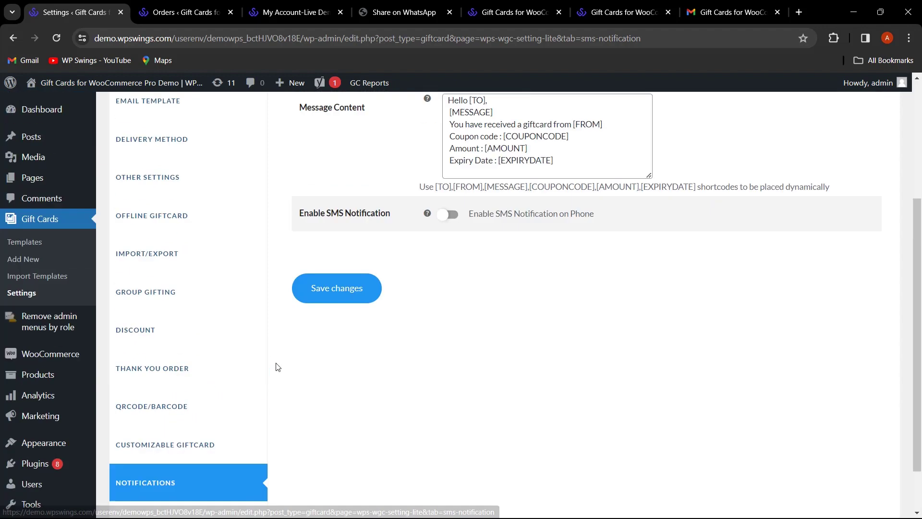
{"action": "scroll", "coordinate": [268, 370], "scroll_direction": "up", "scroll_amount": 6}
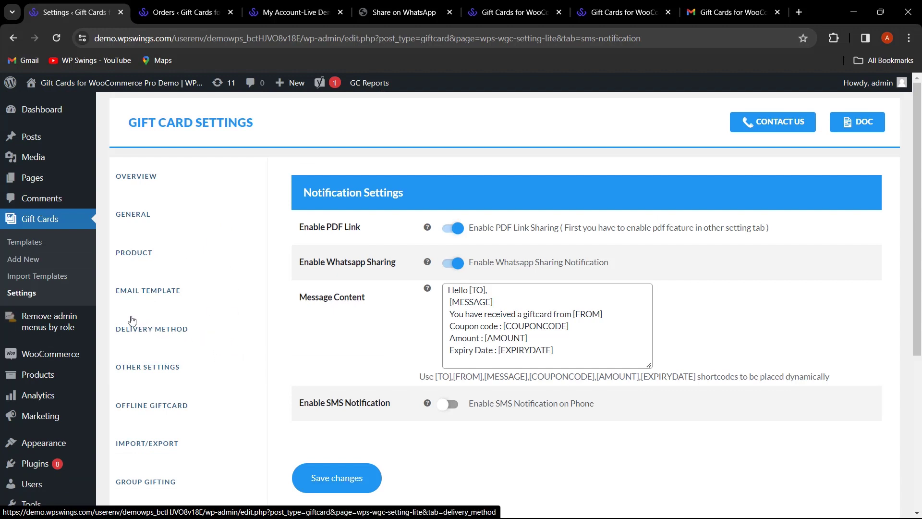
- Open Gift Cards > Templates in a new tab and browse the 38 templates listed
{"action": "middle_click", "coordinate": [24, 241]}
{"action": "left_click", "coordinate": [172, 12]}
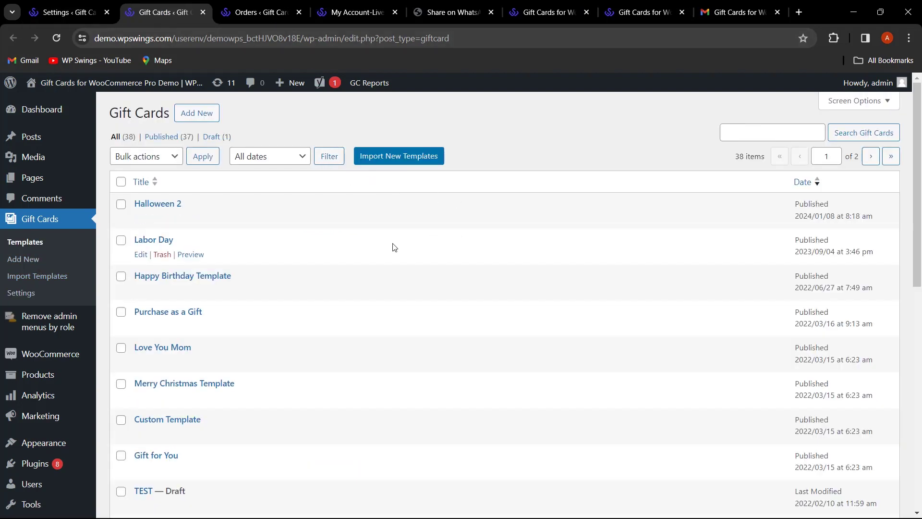
{"action": "scroll", "coordinate": [396, 245], "scroll_direction": "down", "scroll_amount": 10}
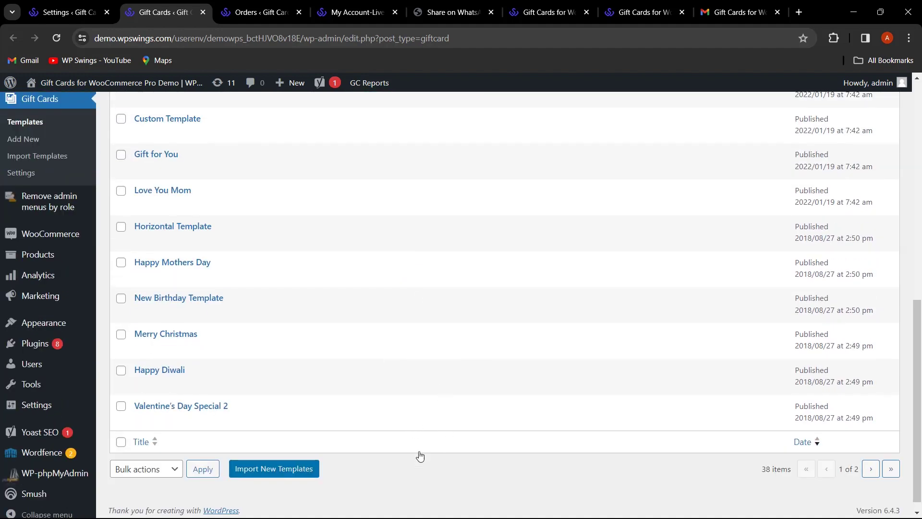
{"action": "scroll", "coordinate": [271, 368], "scroll_direction": "up", "scroll_amount": 3}
{"action": "scroll", "coordinate": [271, 368], "scroll_direction": "up", "scroll_amount": 5}
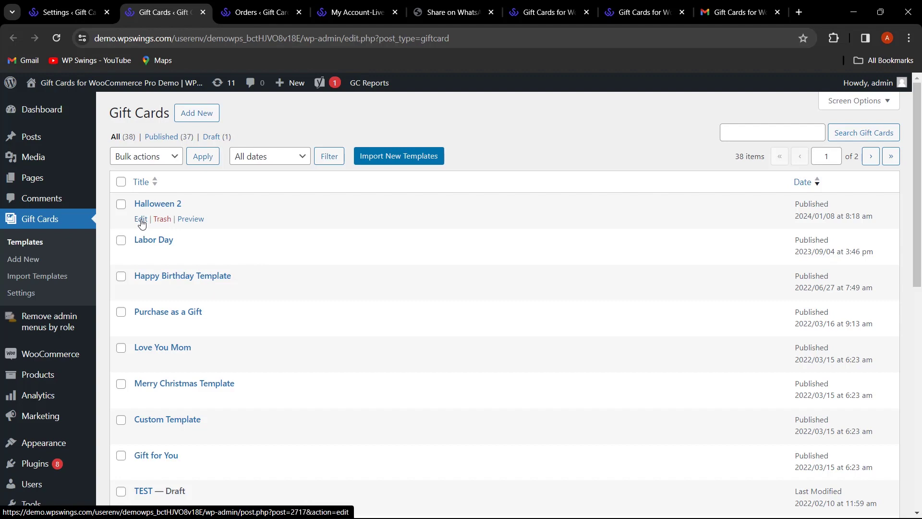
{"action": "left_click", "coordinate": [141, 220]}
{"action": "scroll", "coordinate": [346, 264], "scroll_direction": "down", "scroll_amount": 2}
{"action": "scroll", "coordinate": [343, 267], "scroll_direction": "up", "scroll_amount": 2}
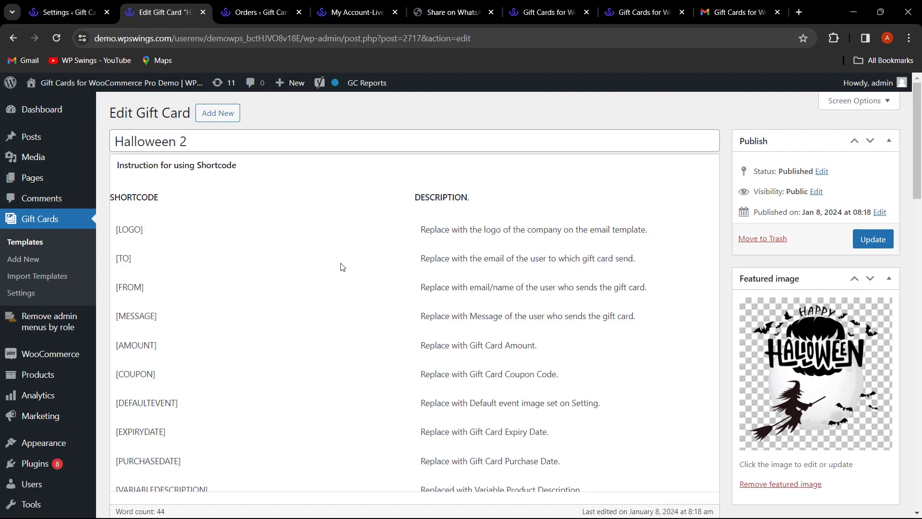
{"action": "scroll", "coordinate": [342, 267], "scroll_direction": "down", "scroll_amount": 1}
{"action": "scroll", "coordinate": [341, 267], "scroll_direction": "up", "scroll_amount": 1}
{"action": "scroll", "coordinate": [343, 267], "scroll_direction": "down", "scroll_amount": 1}
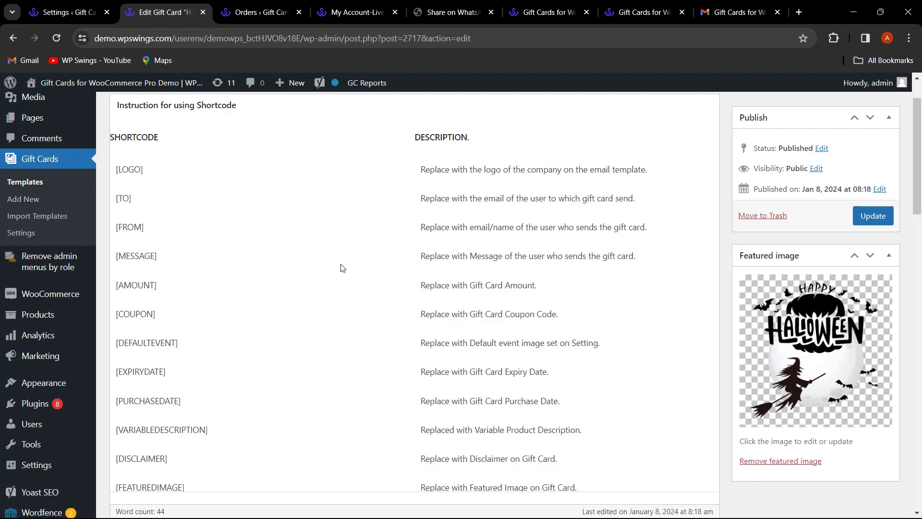
{"action": "scroll", "coordinate": [343, 268], "scroll_direction": "down", "scroll_amount": 8}
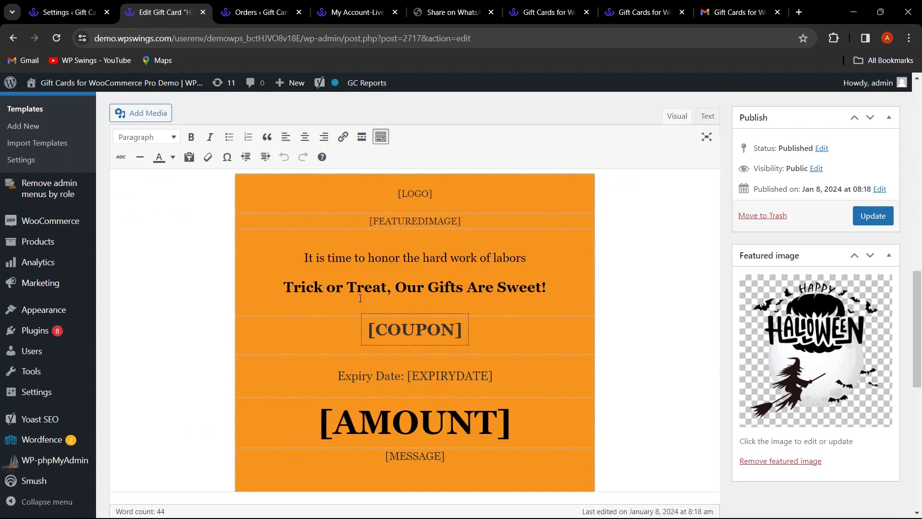
{"action": "scroll", "coordinate": [405, 237], "scroll_direction": "down", "scroll_amount": 1}
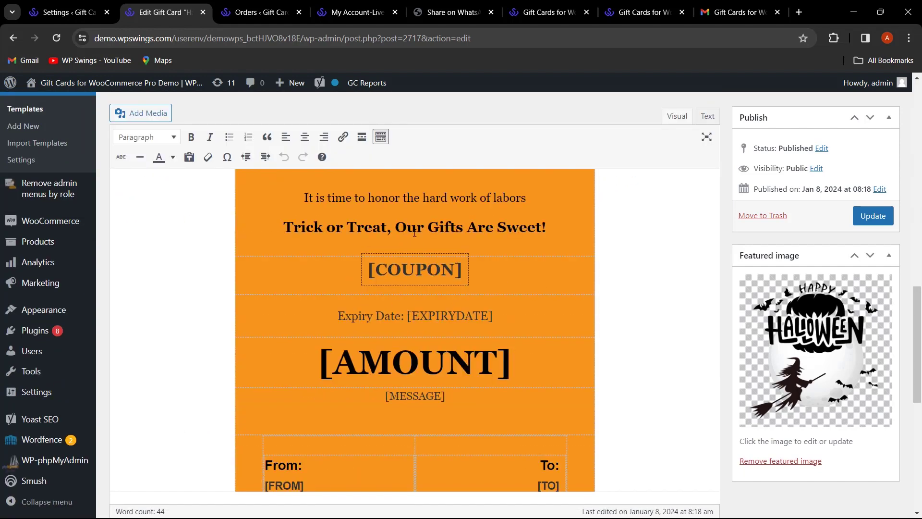
{"action": "scroll", "coordinate": [560, 271], "scroll_direction": "up", "scroll_amount": 2}
{"action": "scroll", "coordinate": [639, 293], "scroll_direction": "down", "scroll_amount": 2}
{"action": "scroll", "coordinate": [639, 292], "scroll_direction": "up", "scroll_amount": 3}
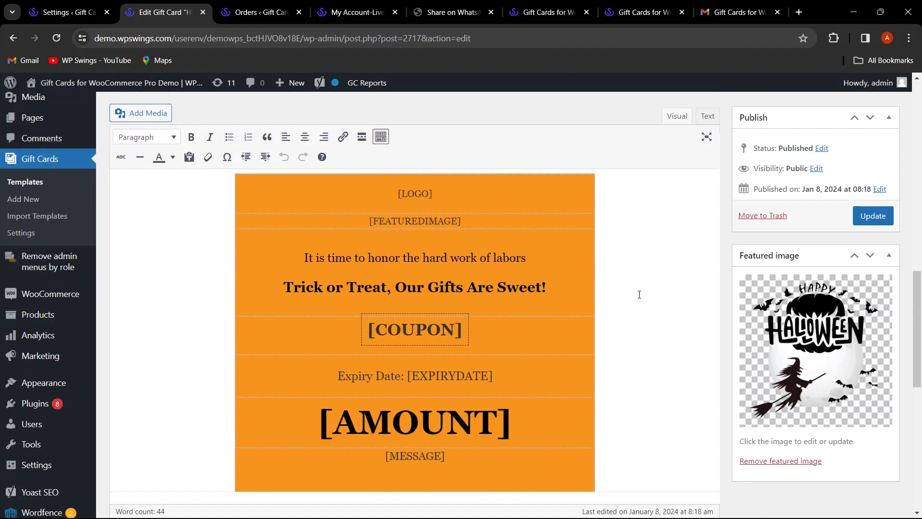
{"action": "scroll", "coordinate": [619, 288], "scroll_direction": "down", "scroll_amount": 2}
{"action": "scroll", "coordinate": [638, 308], "scroll_direction": "down", "scroll_amount": 5}
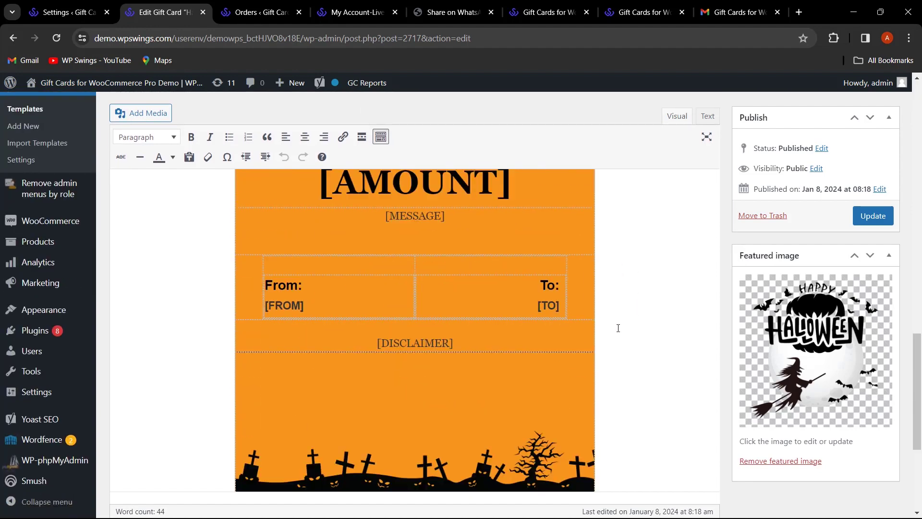
{"action": "scroll", "coordinate": [632, 354], "scroll_direction": "up", "scroll_amount": 2}
{"action": "left_click", "coordinate": [569, 291]}
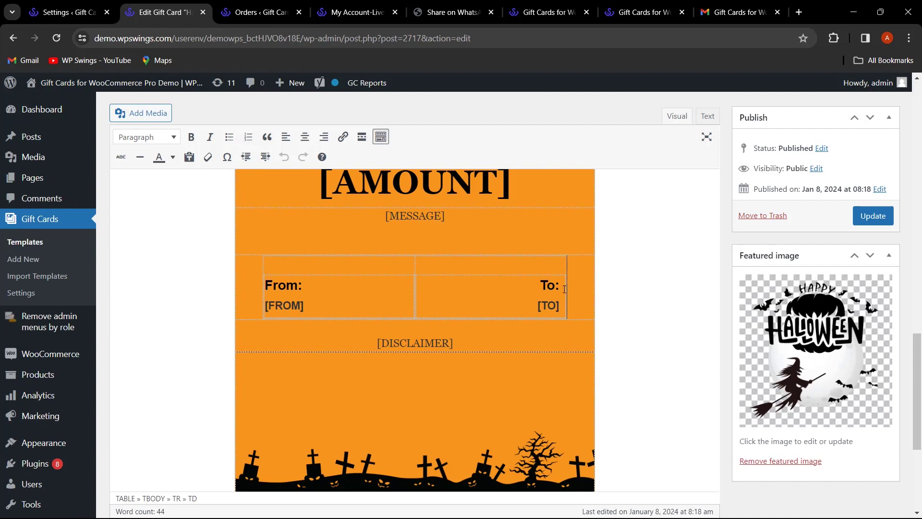
{"action": "left_click", "coordinate": [448, 229]}
{"action": "scroll", "coordinate": [469, 249], "scroll_direction": "up", "scroll_amount": 2}
{"action": "left_click", "coordinate": [489, 243]}
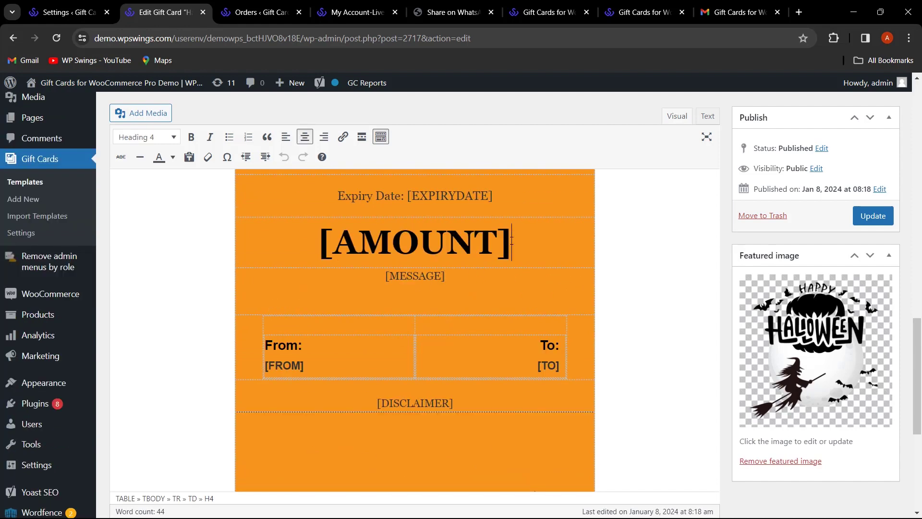
{"action": "scroll", "coordinate": [498, 254], "scroll_direction": "up", "scroll_amount": 5}
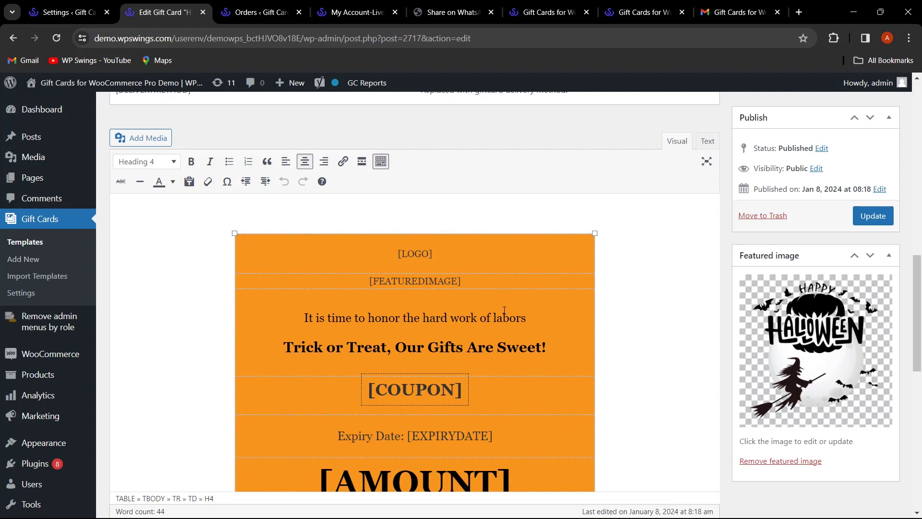
{"action": "scroll", "coordinate": [505, 311], "scroll_direction": "up", "scroll_amount": 6}
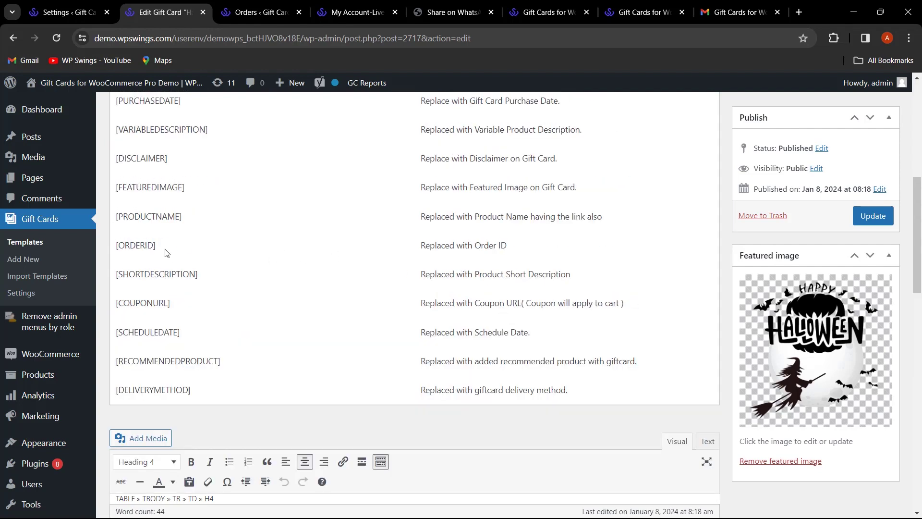
{"action": "scroll", "coordinate": [288, 264], "scroll_direction": "down", "scroll_amount": 6}
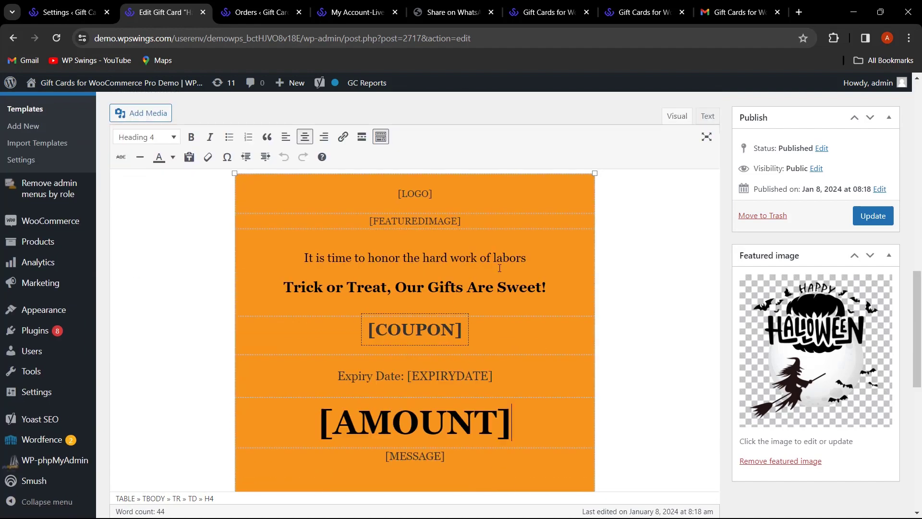
{"action": "left_click_drag", "start_coordinate": [473, 226], "coordinate": [353, 210]}
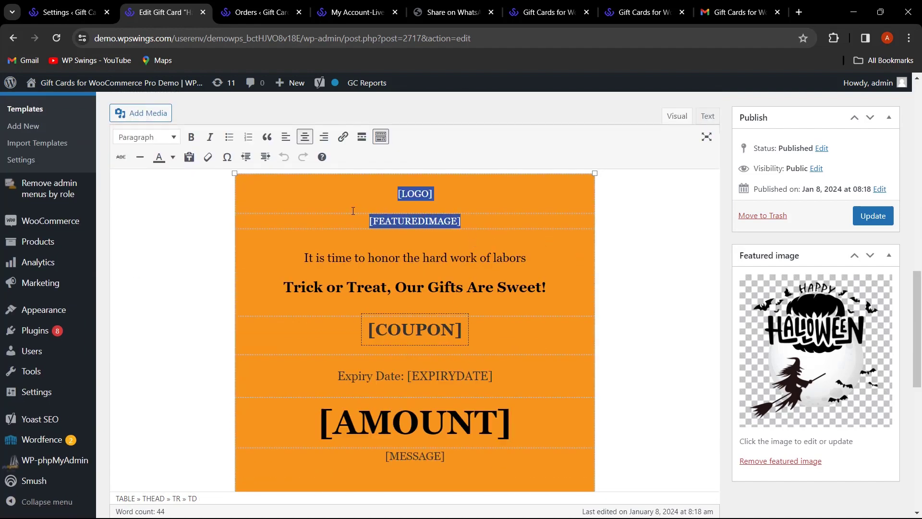
{"action": "scroll", "coordinate": [353, 211], "scroll_direction": "up", "scroll_amount": 5}
{"action": "key", "text": "ctrl+minus"}
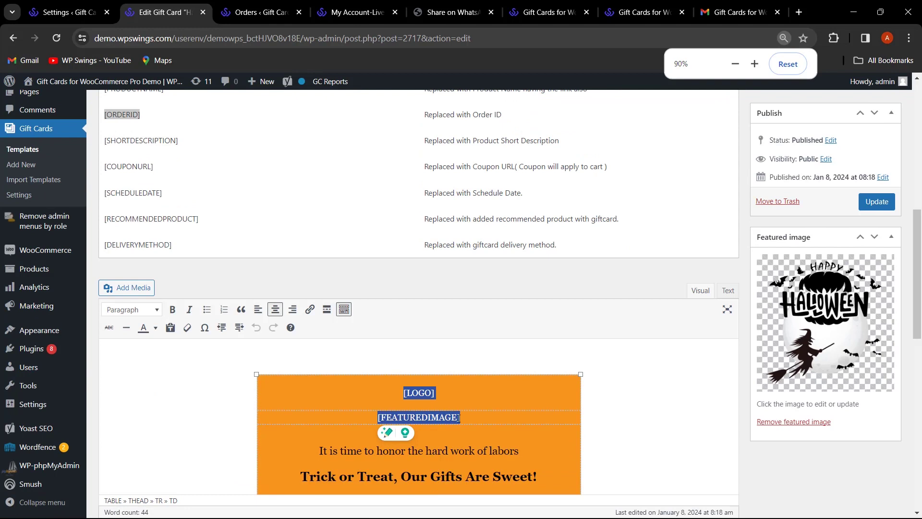
{"action": "left_click", "coordinate": [479, 418]}
{"action": "left_click_drag", "start_coordinate": [478, 418], "coordinate": [354, 413]}
{"action": "type", "text": "[ORDERID]"}
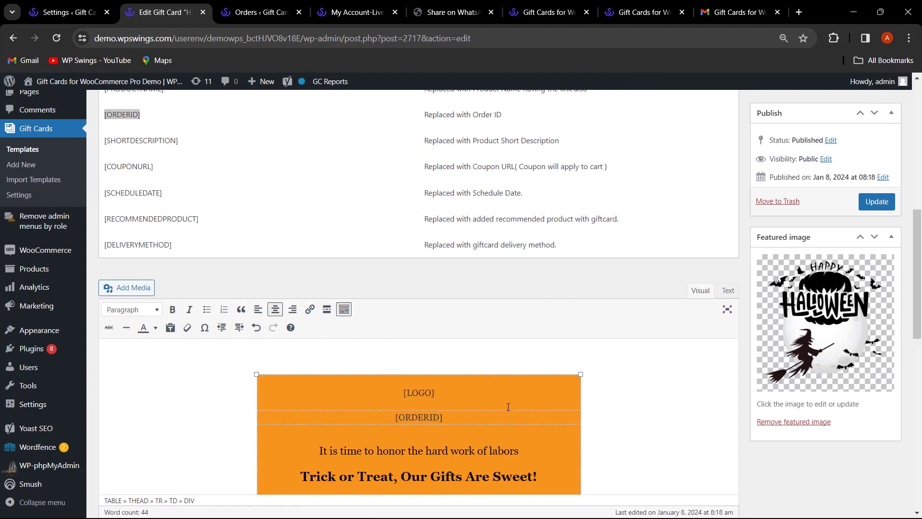
{"action": "key", "text": "ctrl+z"}
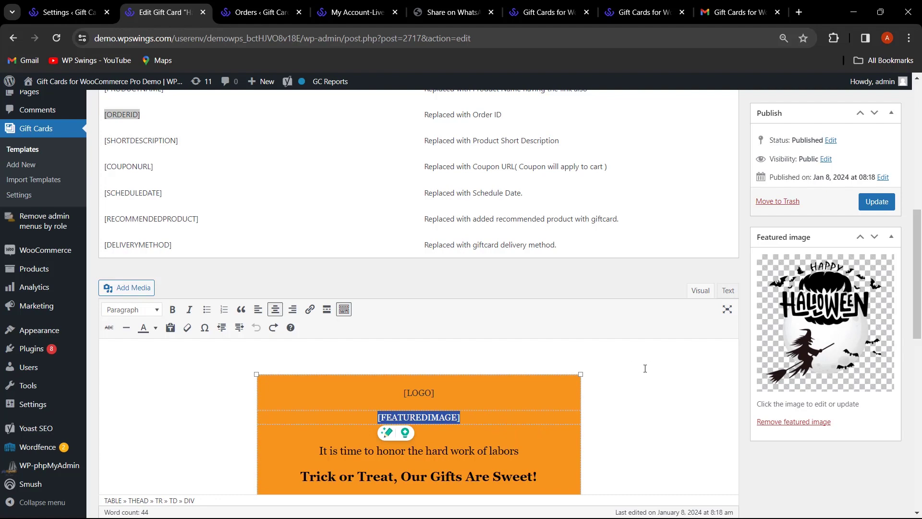
{"action": "scroll", "coordinate": [381, 364], "scroll_direction": "up", "scroll_amount": 3}
{"action": "scroll", "coordinate": [672, 397], "scroll_direction": "down", "scroll_amount": 9}
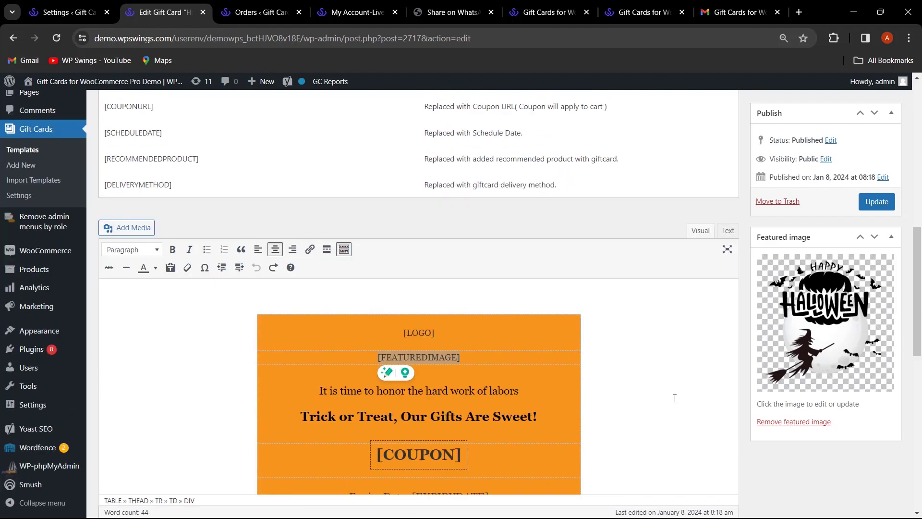
{"action": "scroll", "coordinate": [615, 391], "scroll_direction": "up", "scroll_amount": 3}
{"action": "scroll", "coordinate": [621, 385], "scroll_direction": "down", "scroll_amount": 8}
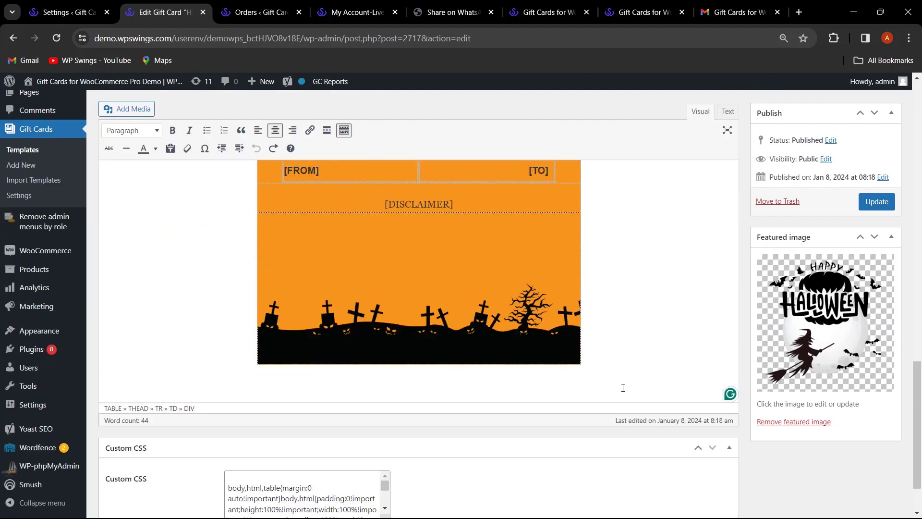
{"action": "scroll", "coordinate": [623, 388], "scroll_direction": "down", "scroll_amount": 2}
{"action": "left_click", "coordinate": [697, 379]}
{"action": "scroll", "coordinate": [314, 435], "scroll_direction": "down", "scroll_amount": 6}
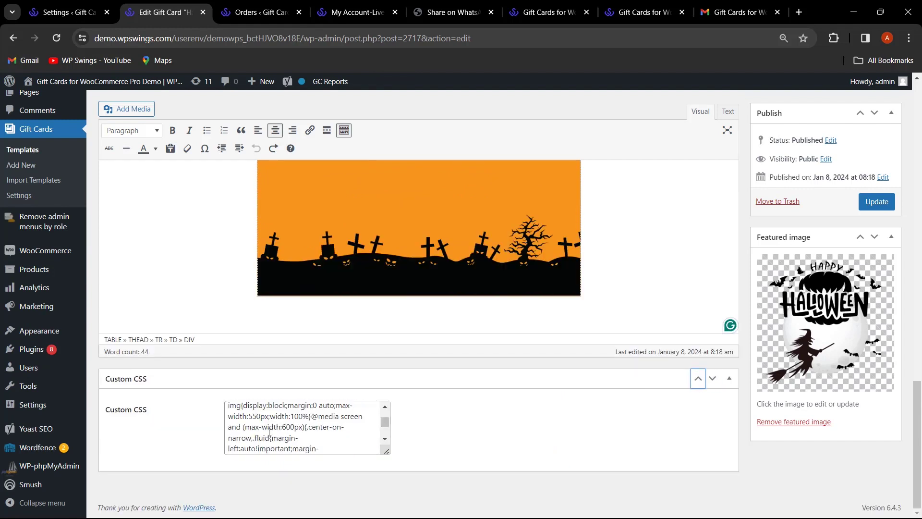
{"action": "scroll", "coordinate": [315, 437], "scroll_direction": "down", "scroll_amount": 2}
{"action": "scroll", "coordinate": [346, 434], "scroll_direction": "up", "scroll_amount": 3}
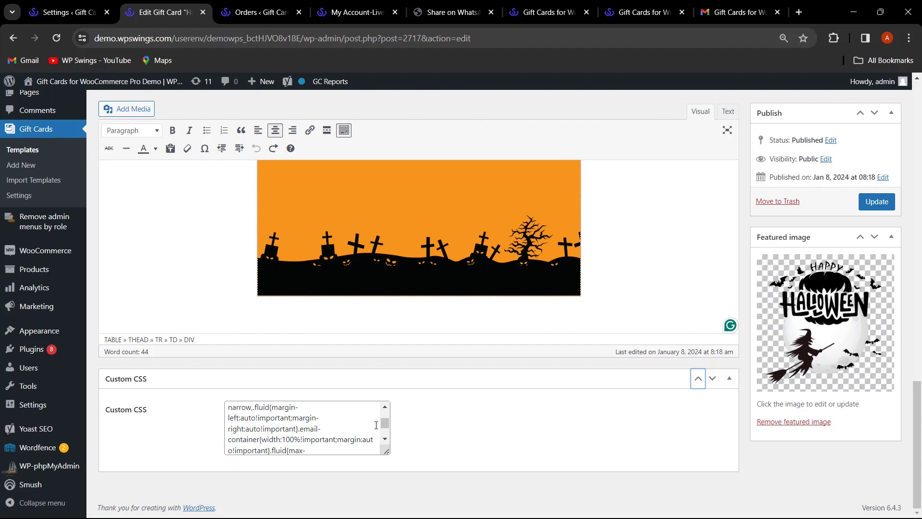
{"action": "scroll", "coordinate": [643, 343], "scroll_direction": "up", "scroll_amount": 10}
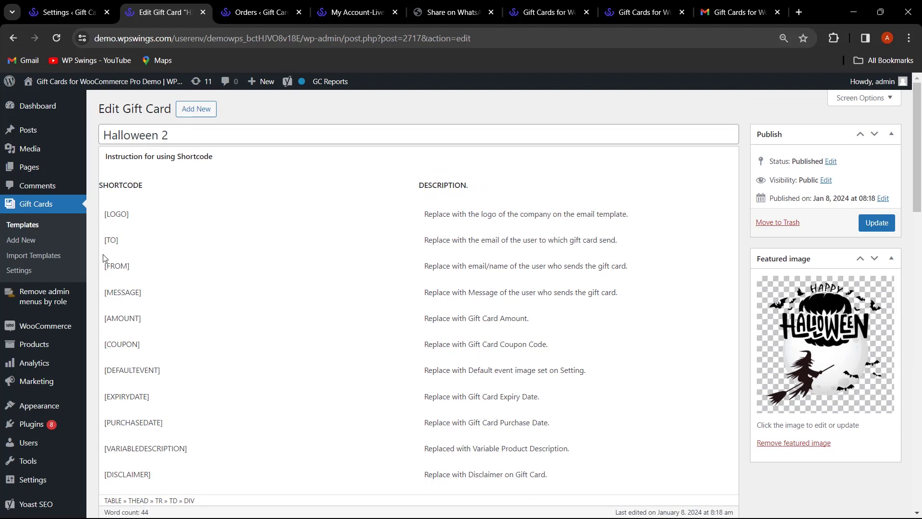
- Look over the Add New gift card template page, then go to Gift Cards > Import Templates
{"action": "left_click", "coordinate": [26, 241]}
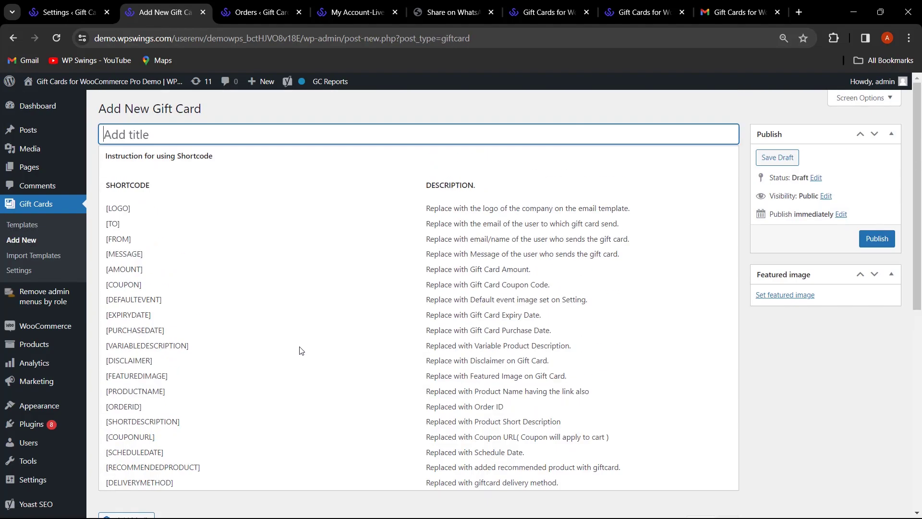
{"action": "scroll", "coordinate": [298, 350], "scroll_direction": "down", "scroll_amount": 2}
{"action": "scroll", "coordinate": [389, 369], "scroll_direction": "up", "scroll_amount": 2}
{"action": "scroll", "coordinate": [389, 369], "scroll_direction": "down", "scroll_amount": 2}
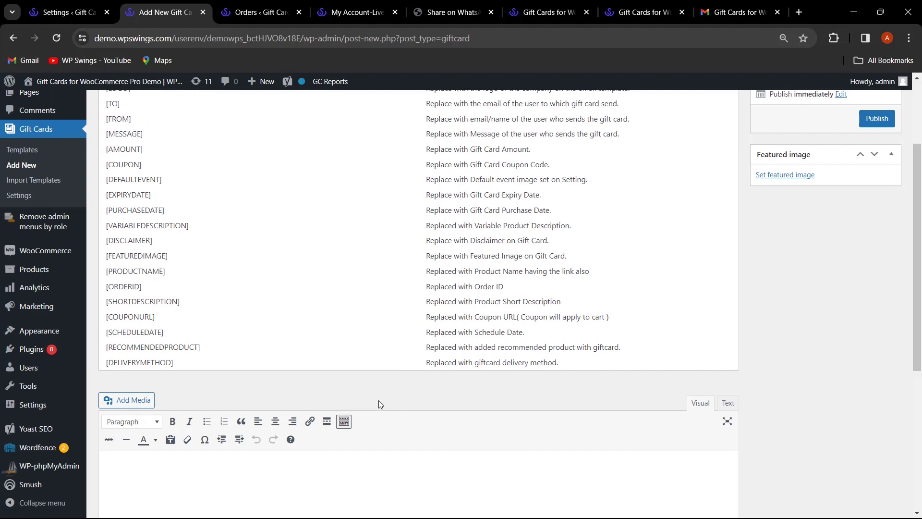
{"action": "left_click", "coordinate": [53, 181]}
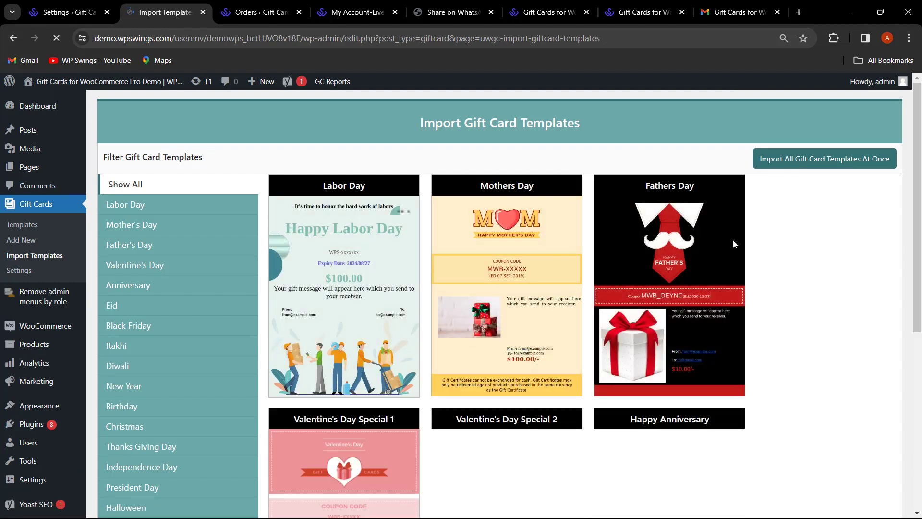
- Browse the importable template previews, then return to Gift Card Settings at 100% zoom
{"action": "scroll", "coordinate": [649, 293], "scroll_direction": "down", "scroll_amount": 8}
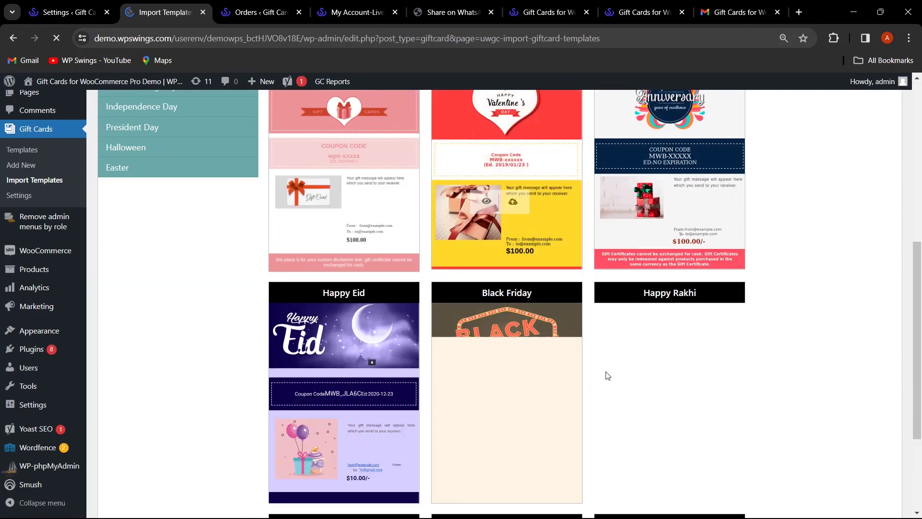
{"action": "scroll", "coordinate": [607, 376], "scroll_direction": "up", "scroll_amount": 8}
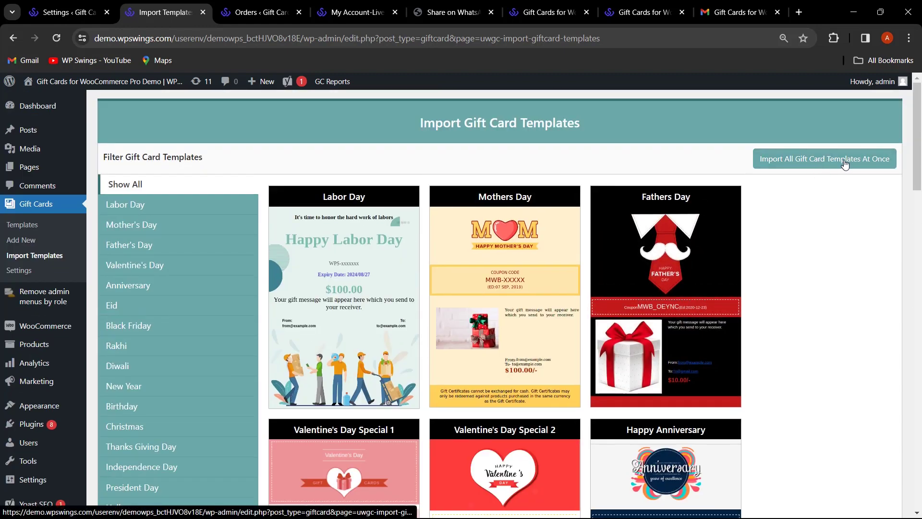
{"action": "scroll", "coordinate": [283, 329], "scroll_direction": "down", "scroll_amount": 2}
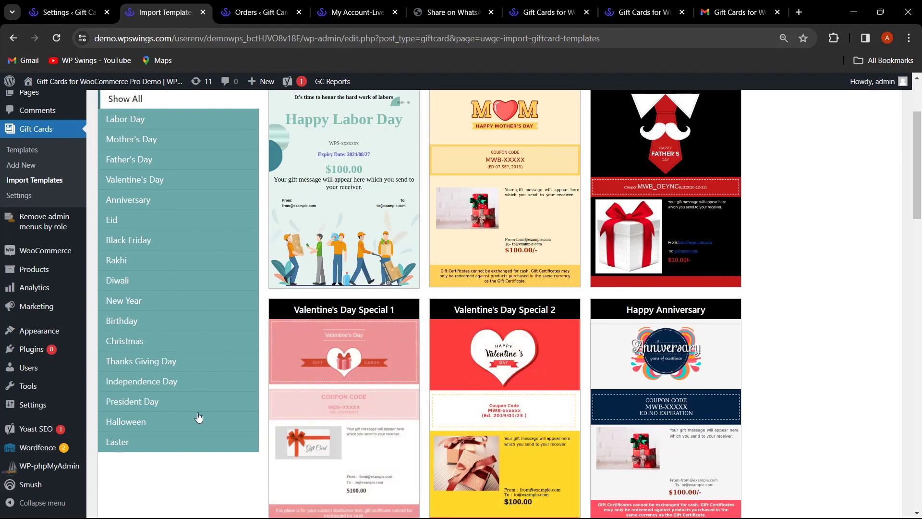
{"action": "scroll", "coordinate": [675, 360], "scroll_direction": "up", "scroll_amount": 3}
{"action": "mouse_move", "coordinate": [676, 364]}
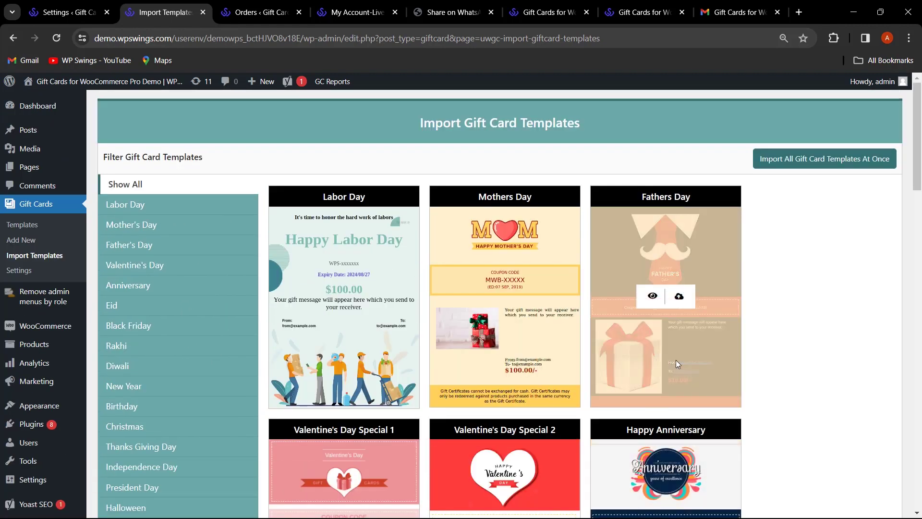
{"action": "scroll", "coordinate": [317, 323], "scroll_direction": "down", "scroll_amount": 2}
{"action": "scroll", "coordinate": [276, 322], "scroll_direction": "up", "scroll_amount": 2}
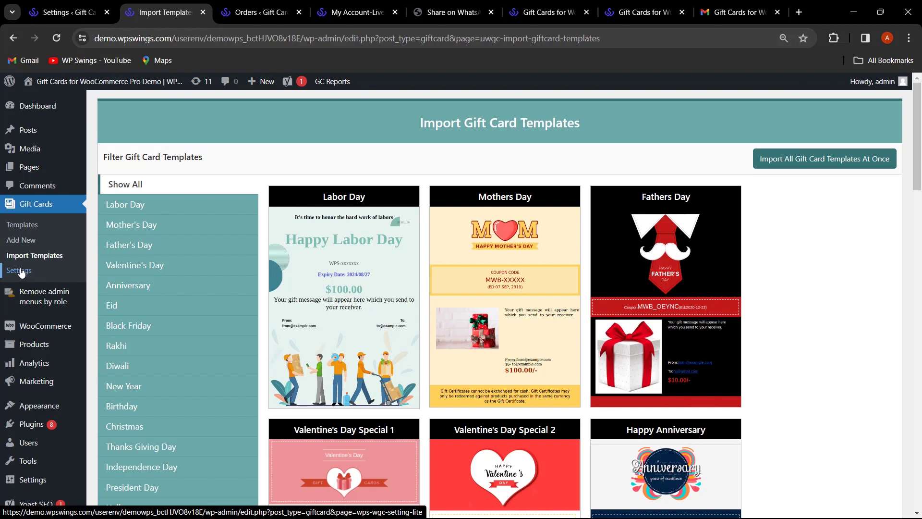
{"action": "left_click", "coordinate": [68, 12]}
{"action": "key", "text": "ctrl+0"}
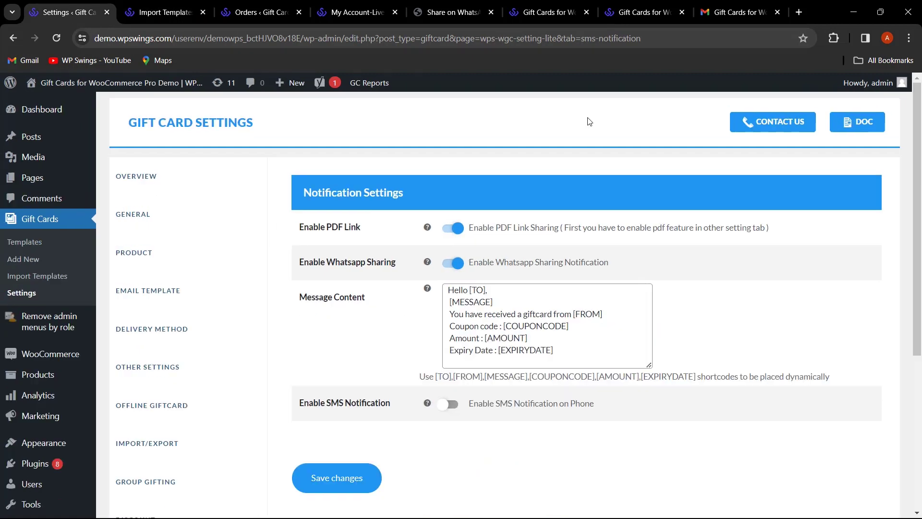